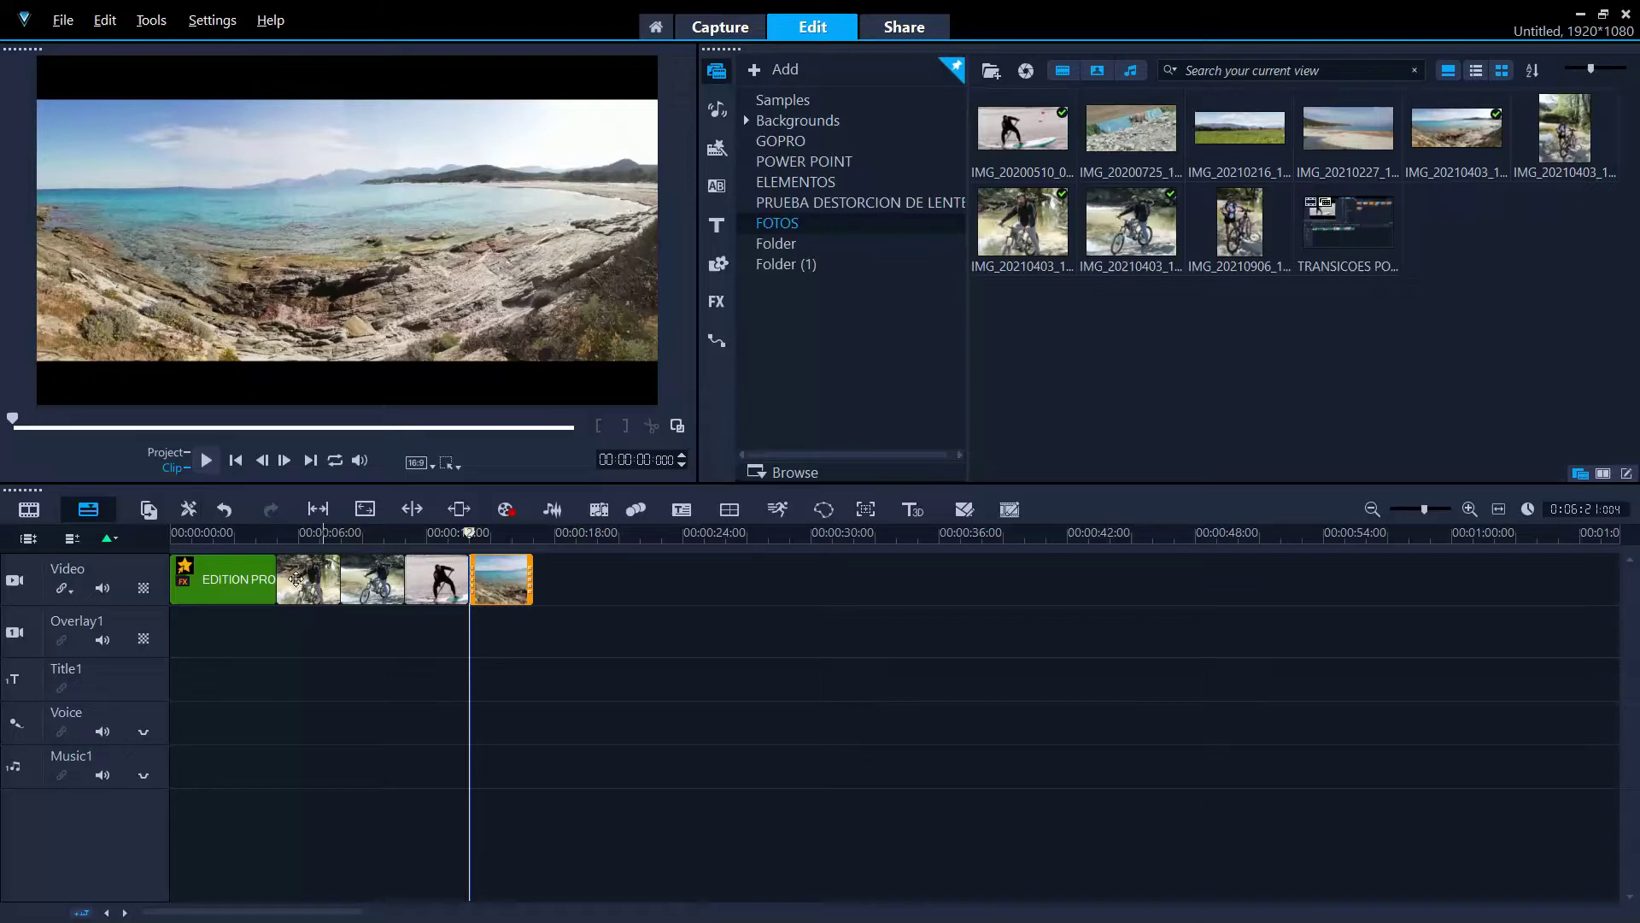
Play the project from about 00:00:03:14 to review the cuts between the title clip and the photos
click(244, 539)
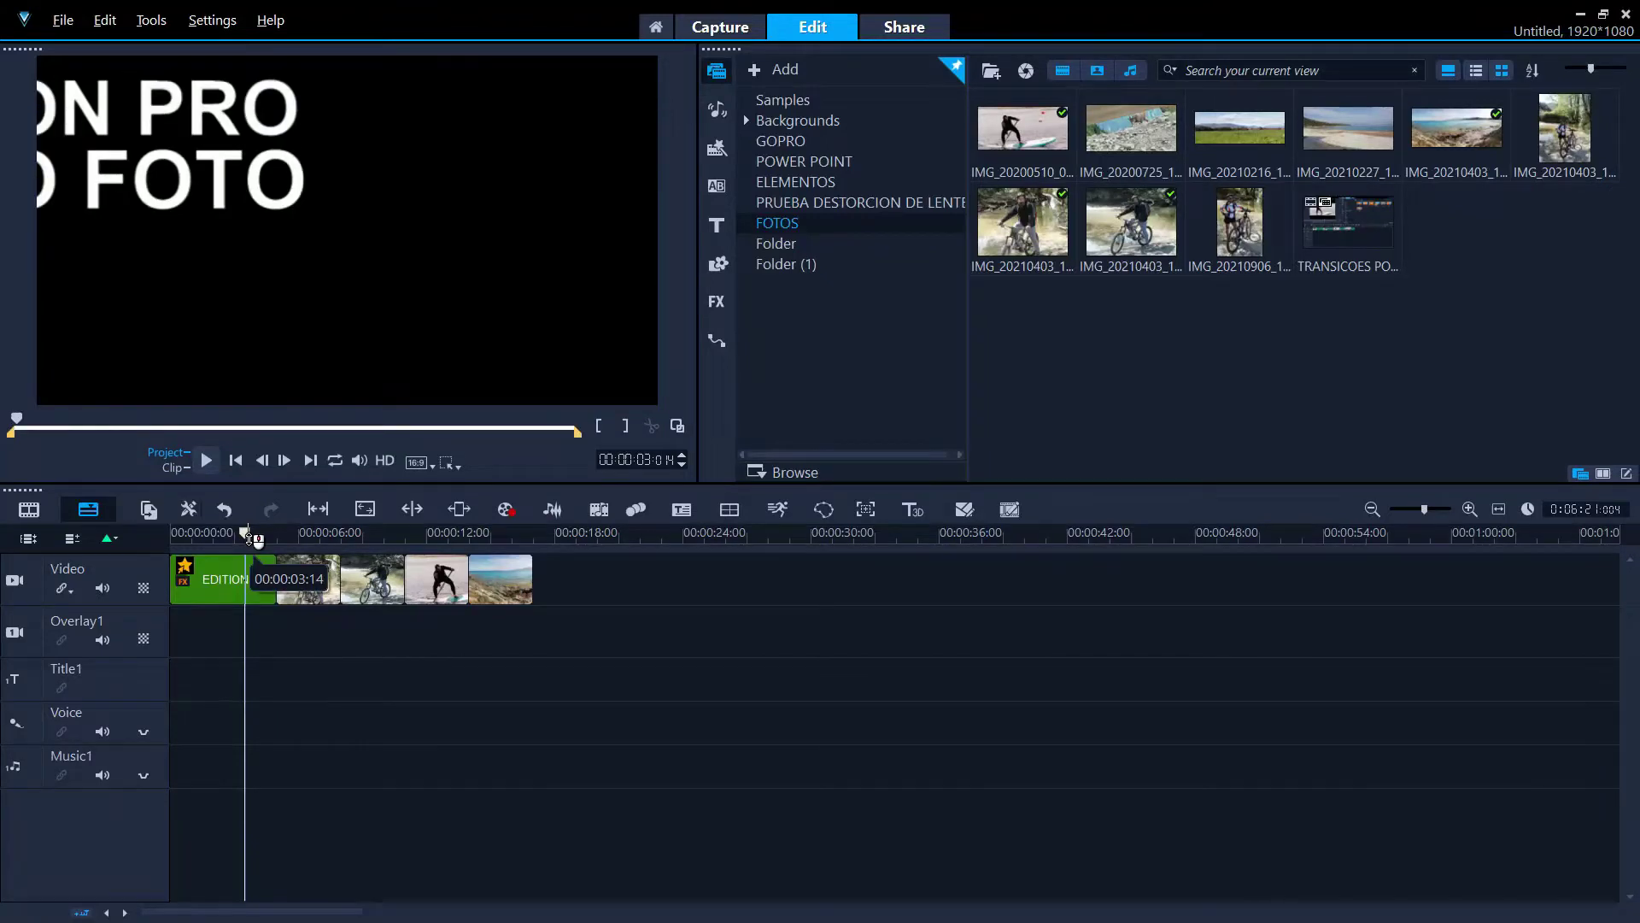
click(206, 461)
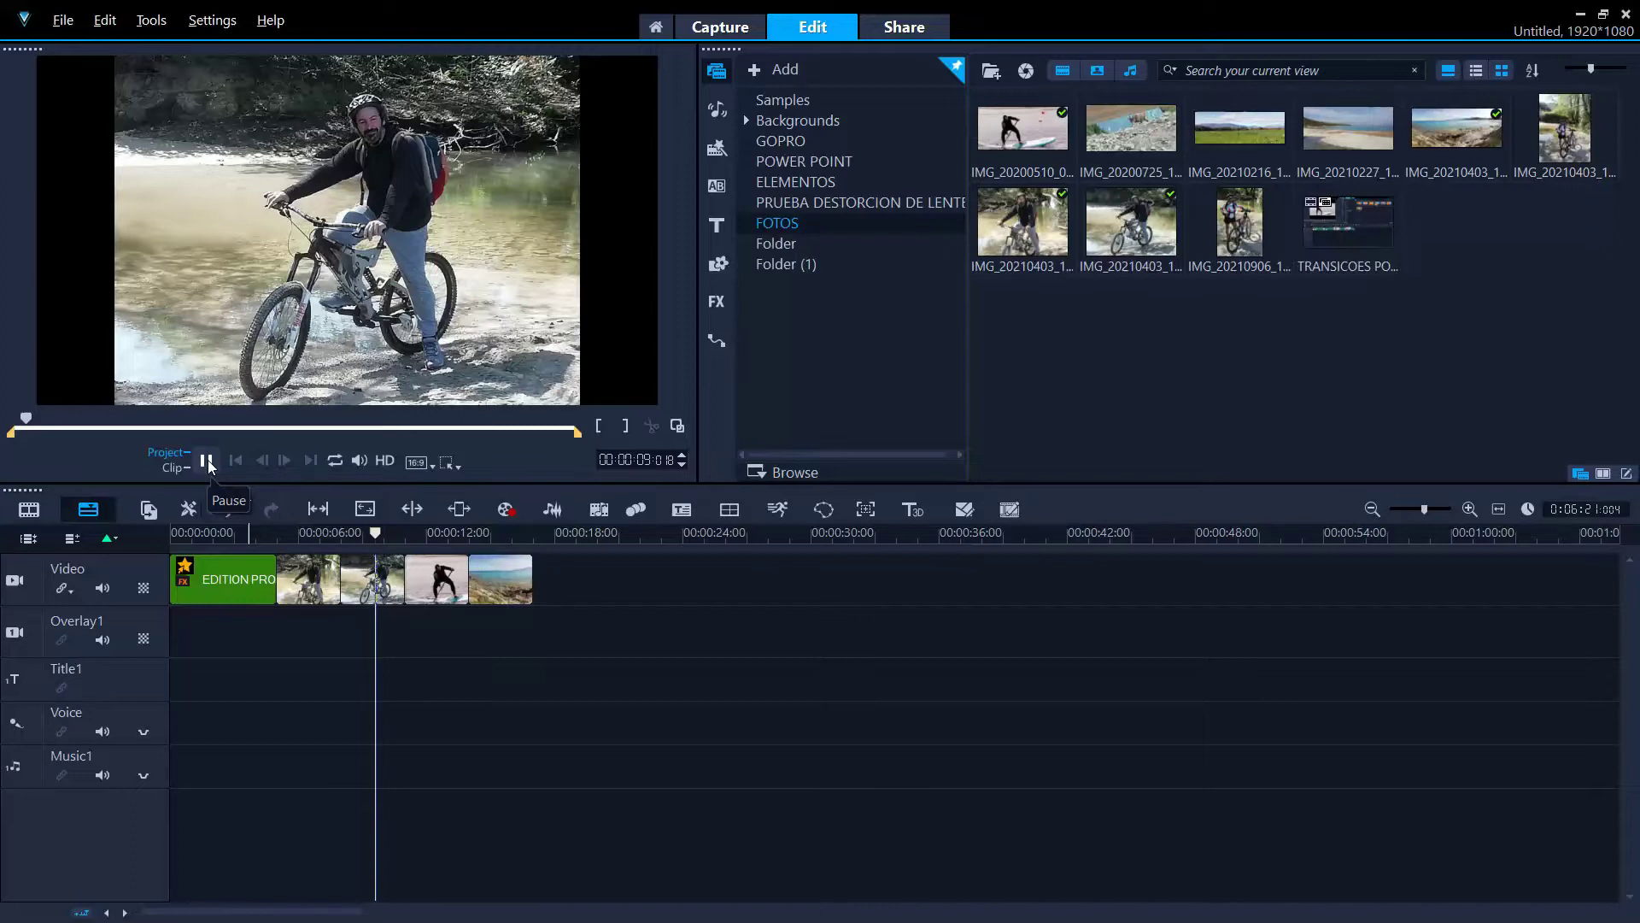
click(208, 459)
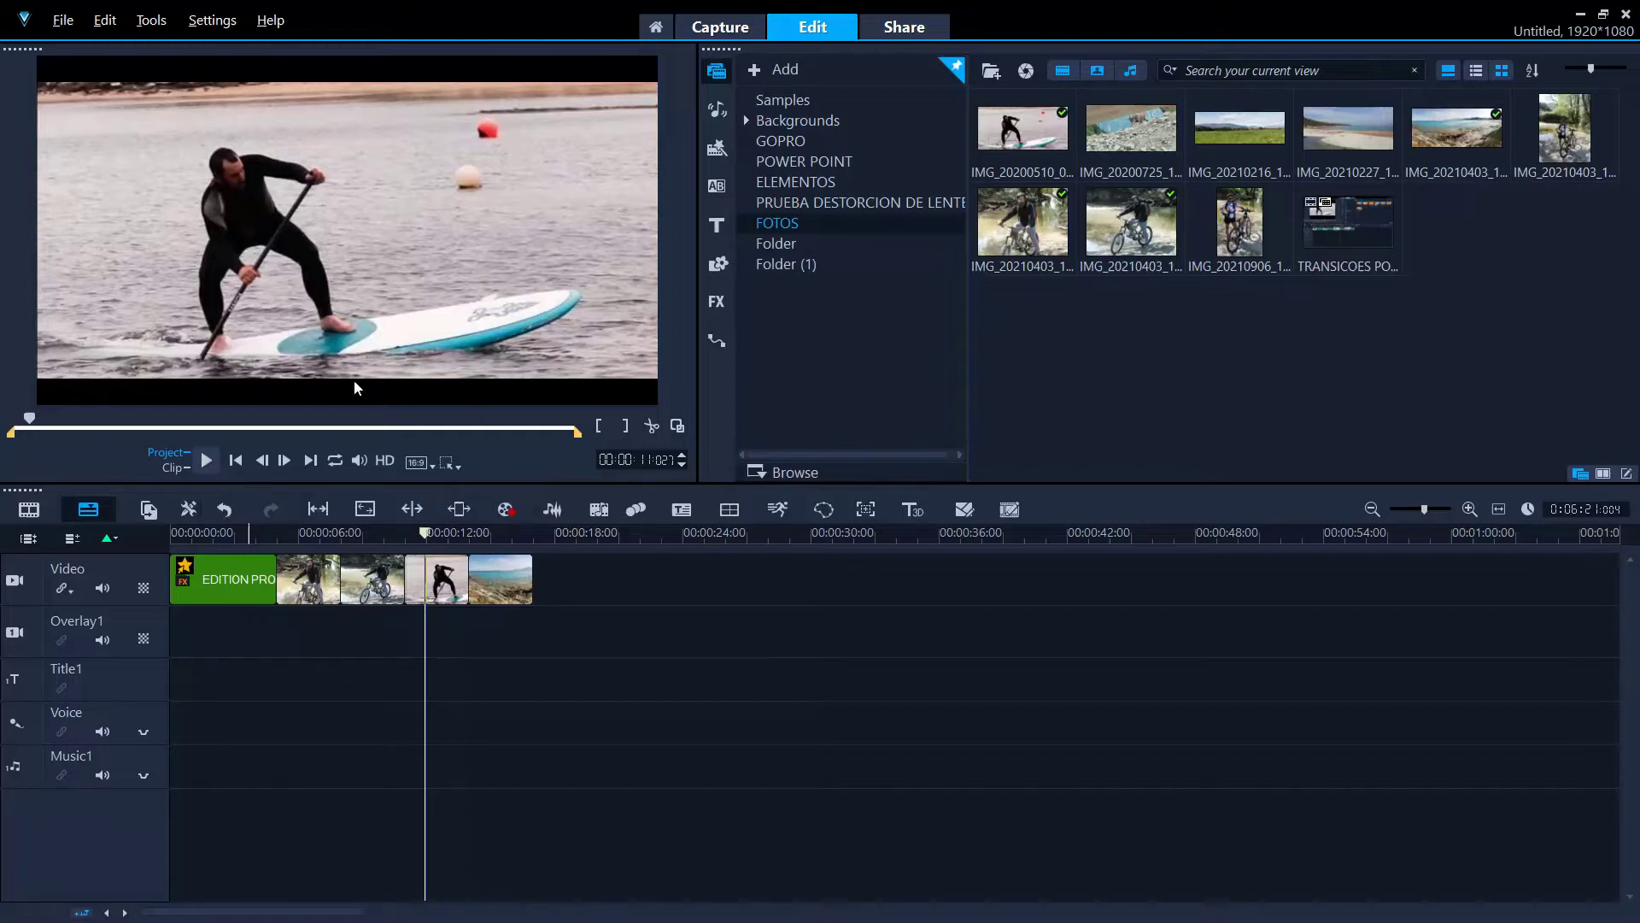
Open the transitions library and browse the thumbnails of all available transitions
click(721, 187)
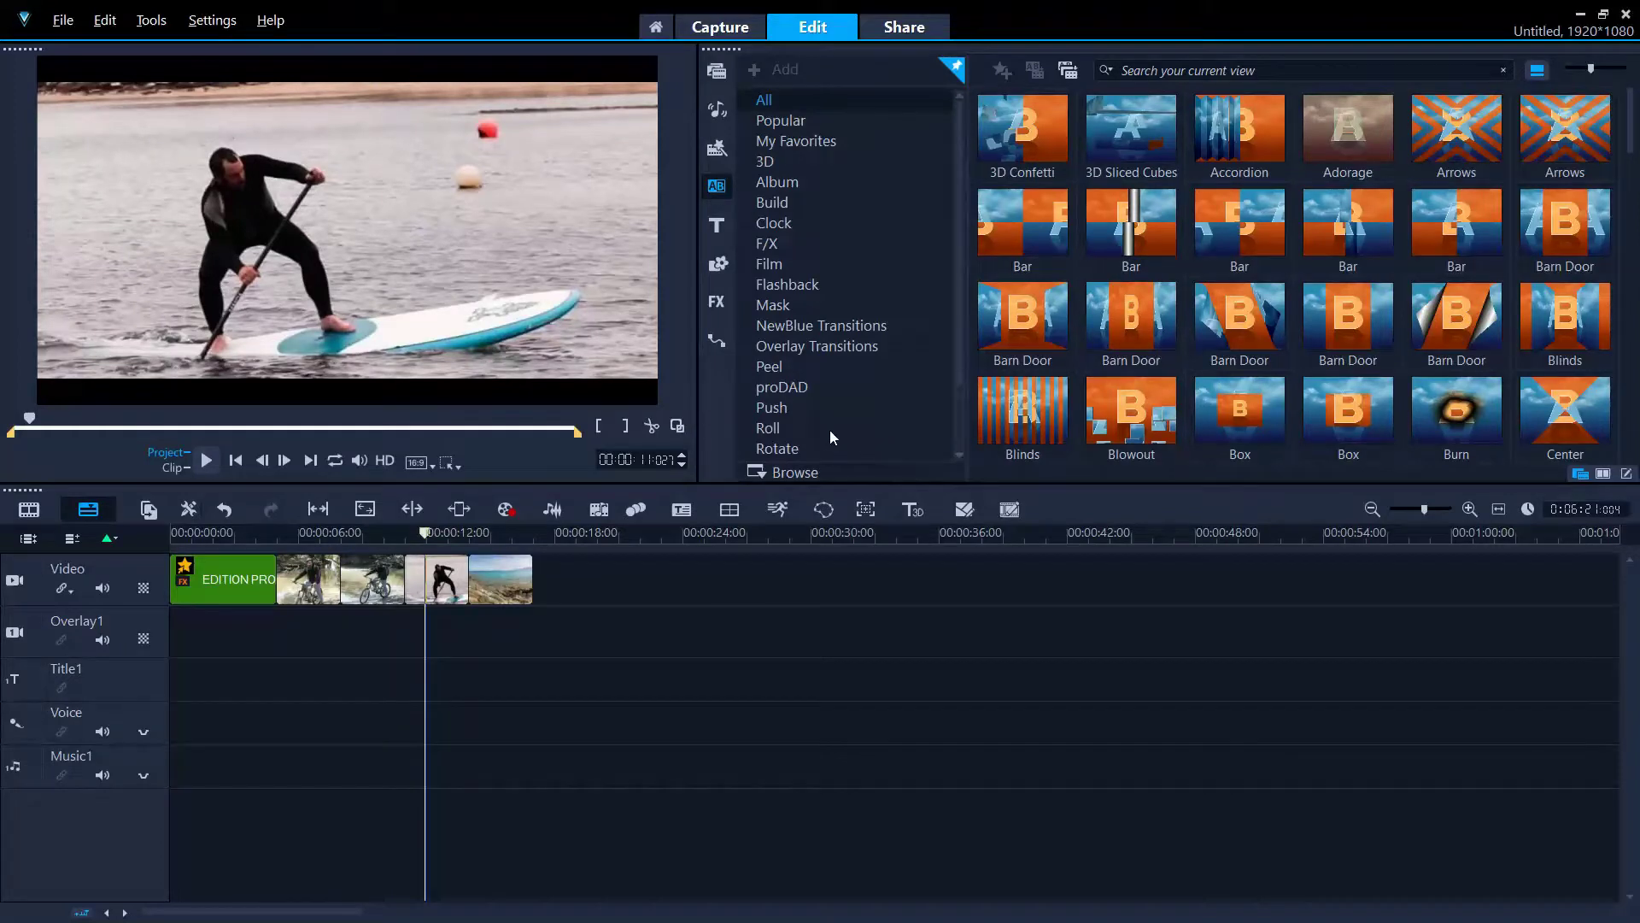
scroll(1488, 351, down, 2)
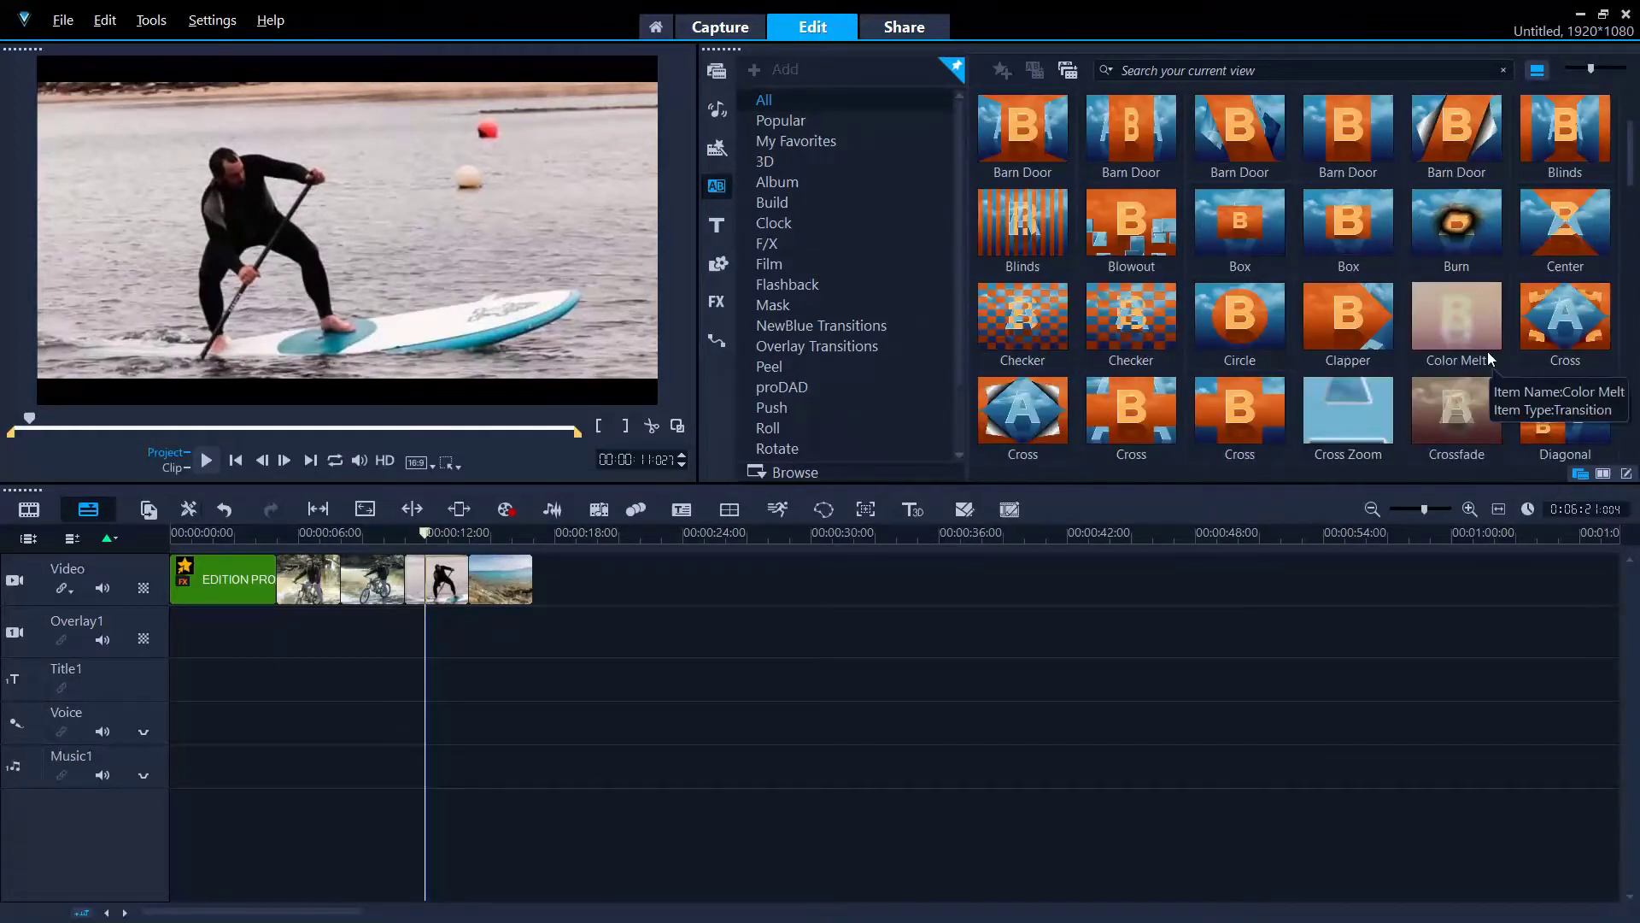
scroll(1431, 259, down, 2)
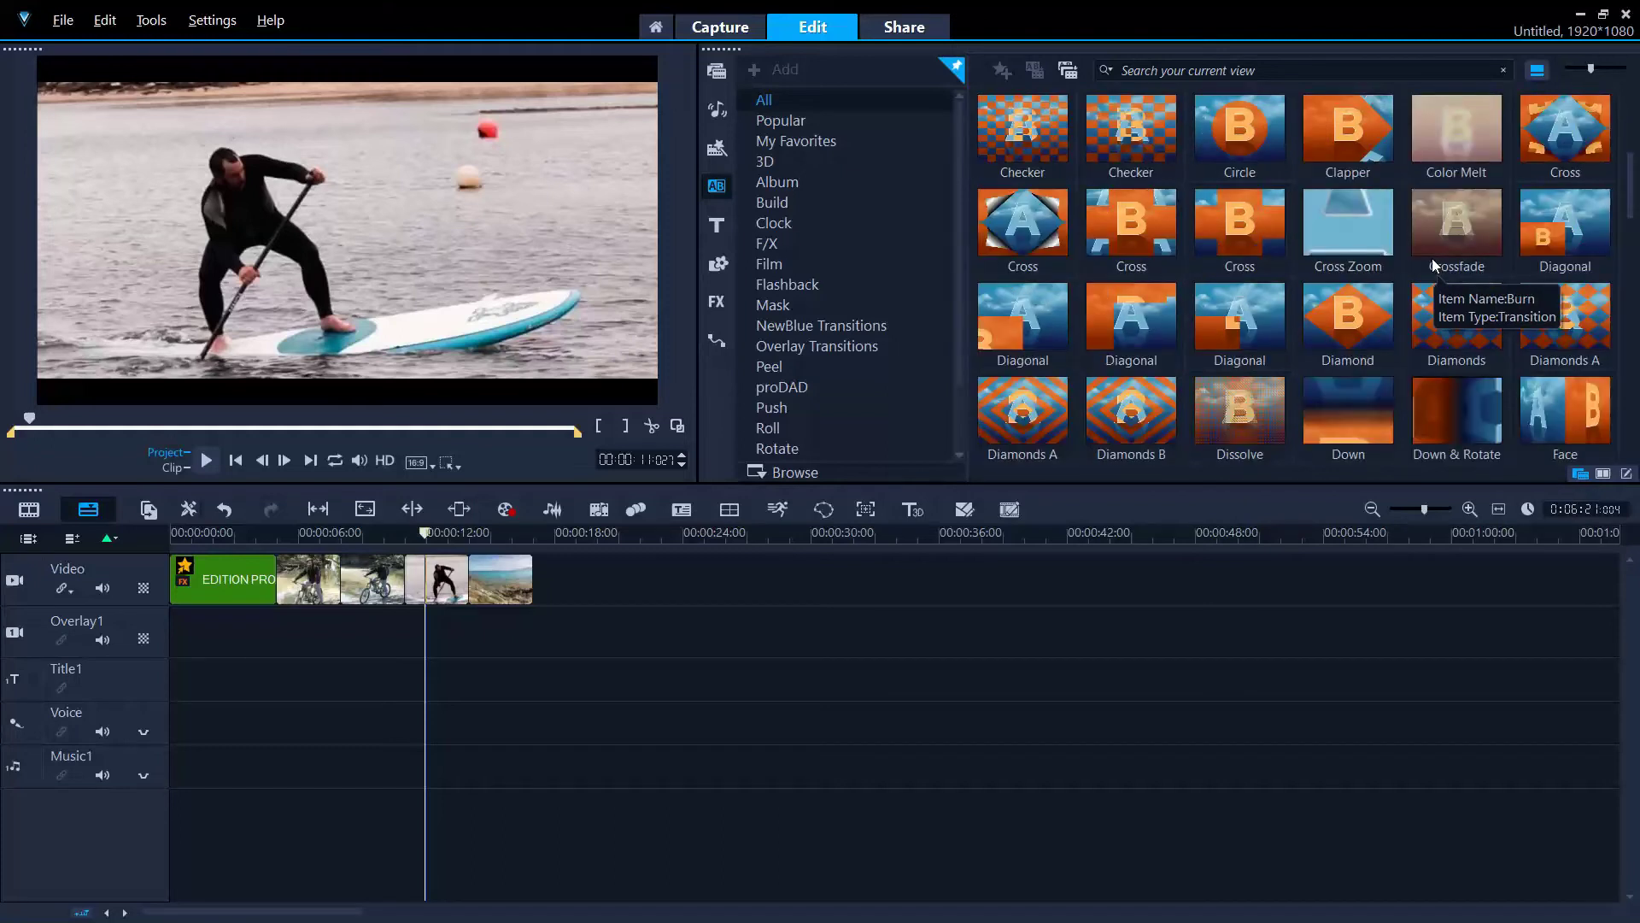
scroll(1433, 266, down, 3)
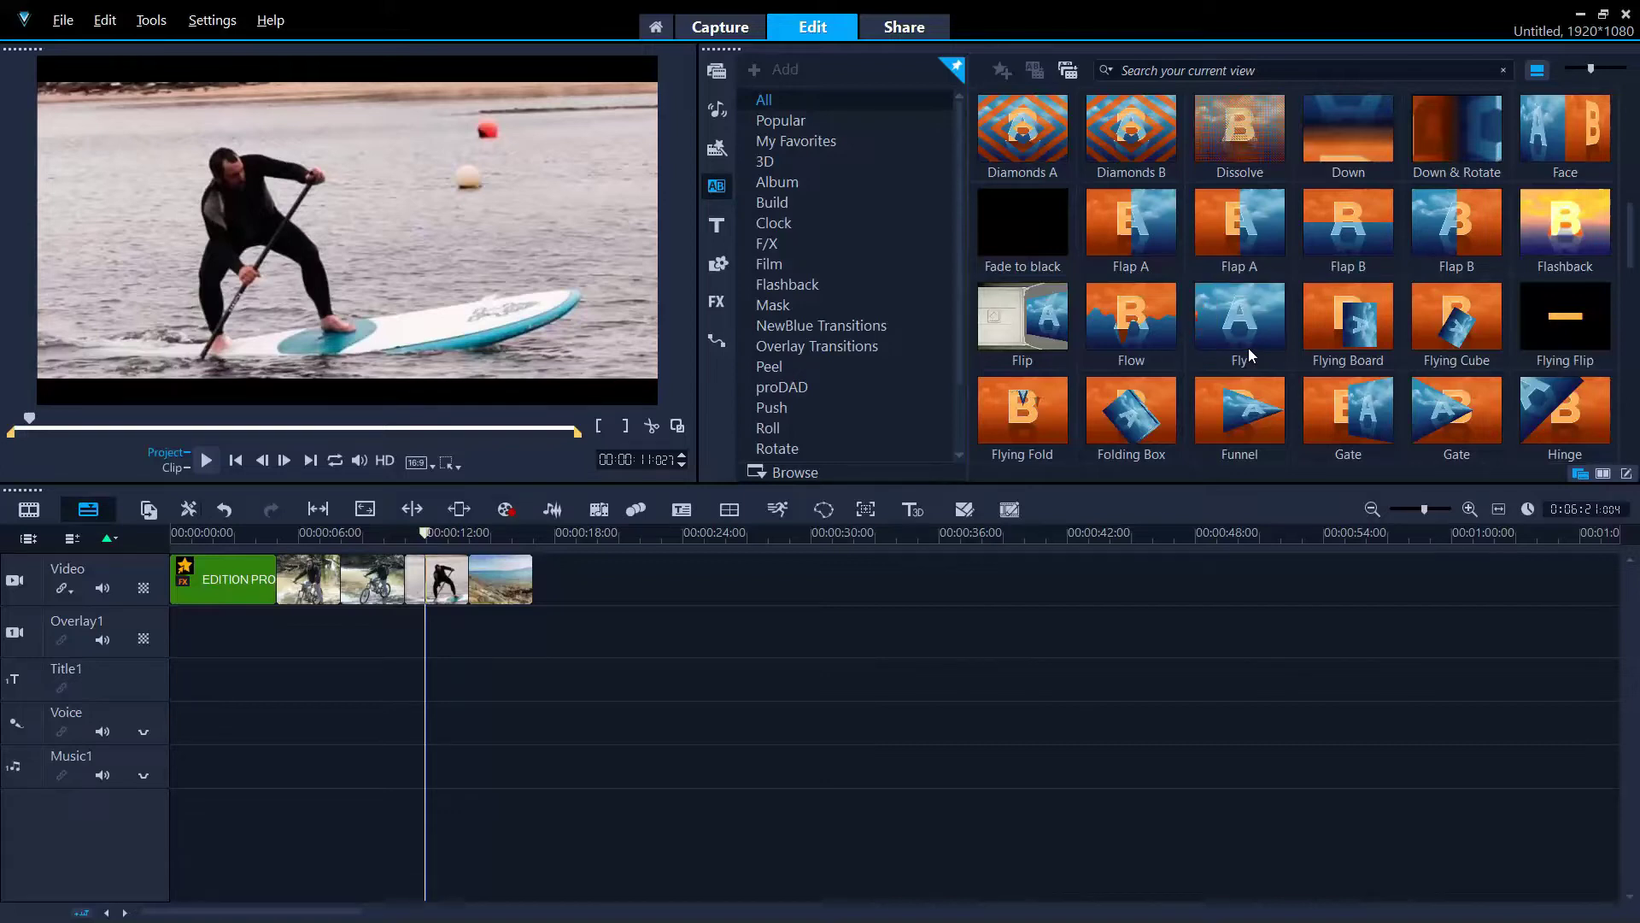
scroll(1079, 269, up, 5)
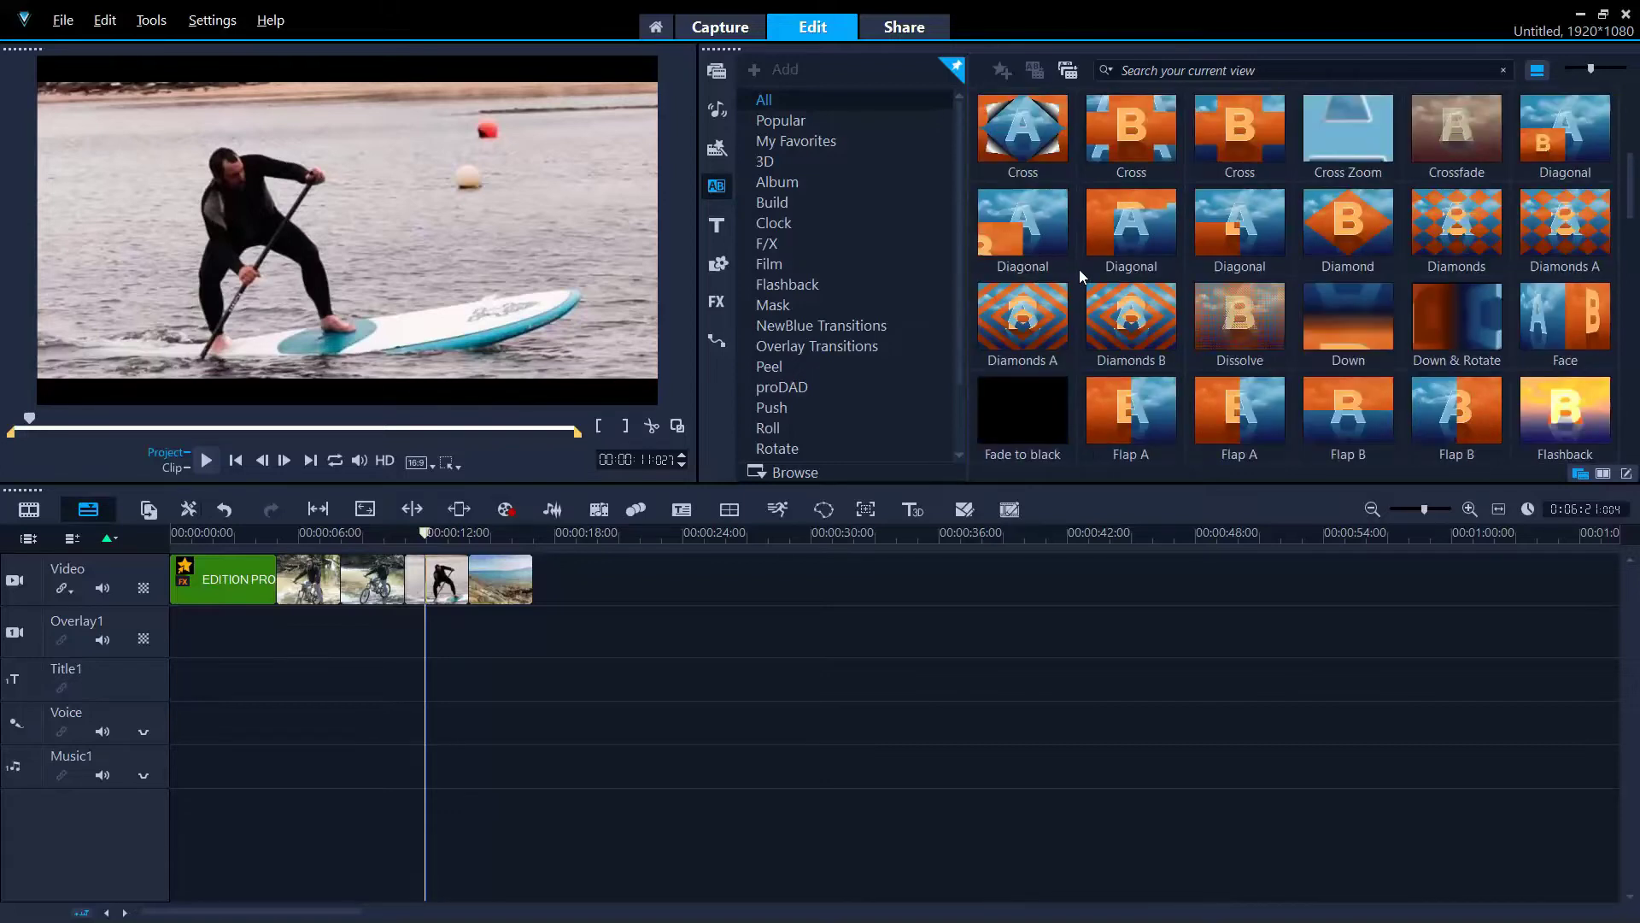
scroll(1053, 259, up, 2)
scroll(1039, 328, down, 4)
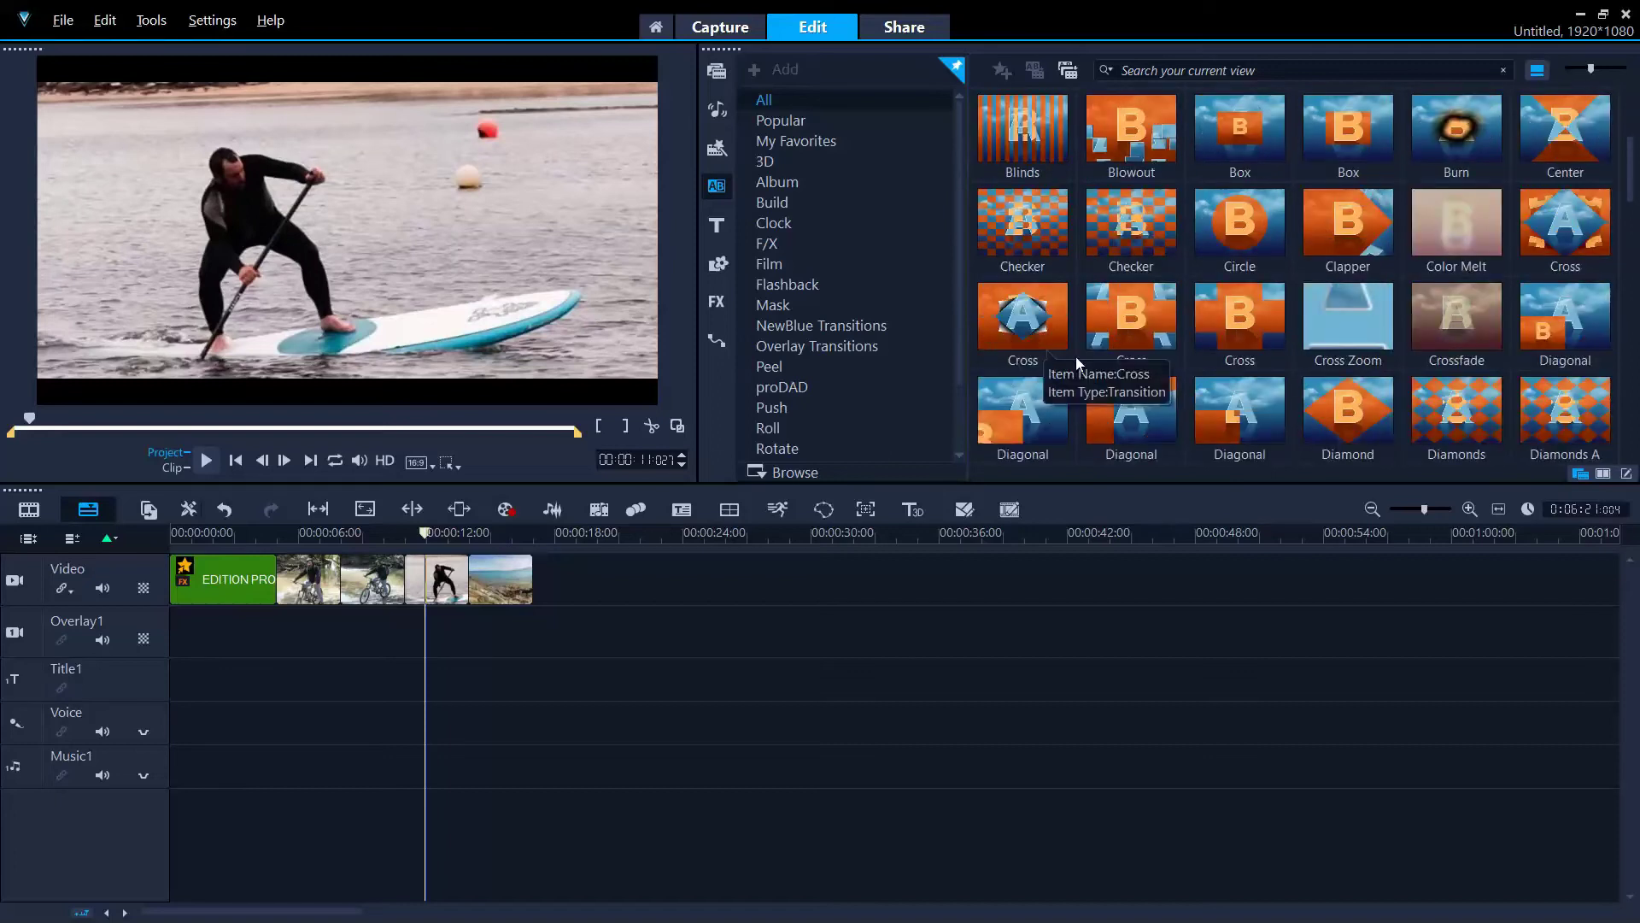
scroll(1111, 369, down, 1)
scroll(1134, 249, up, 1)
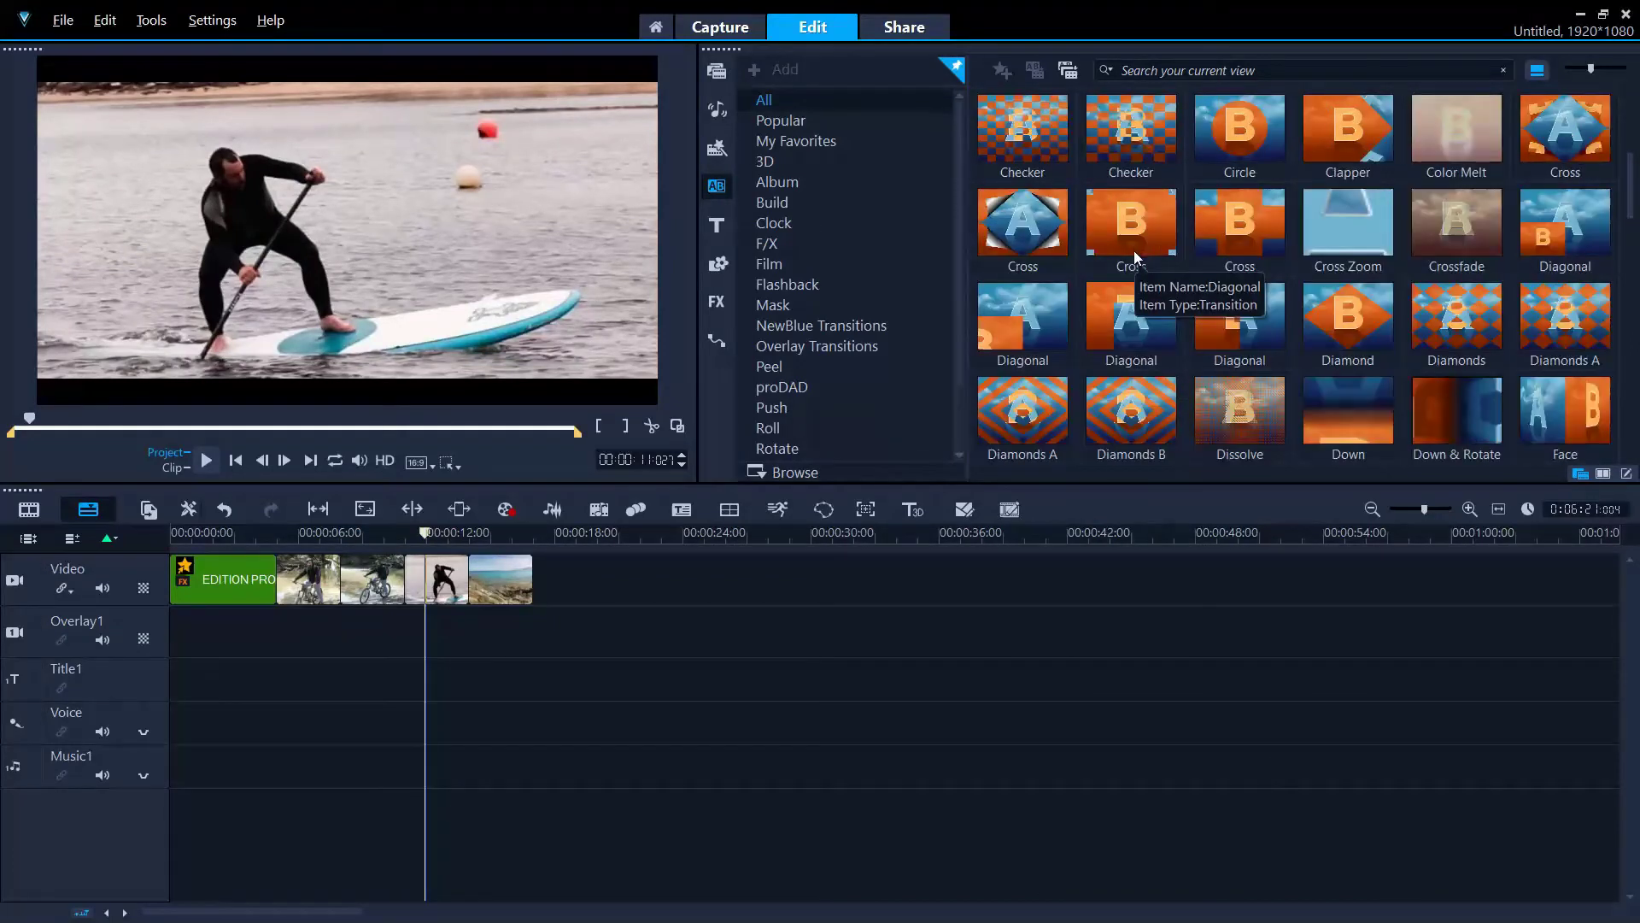
Add a Cross transition between the title clip and the first photo, and play that part of the project
drag(1136, 216, 256, 559)
click(239, 535)
click(205, 462)
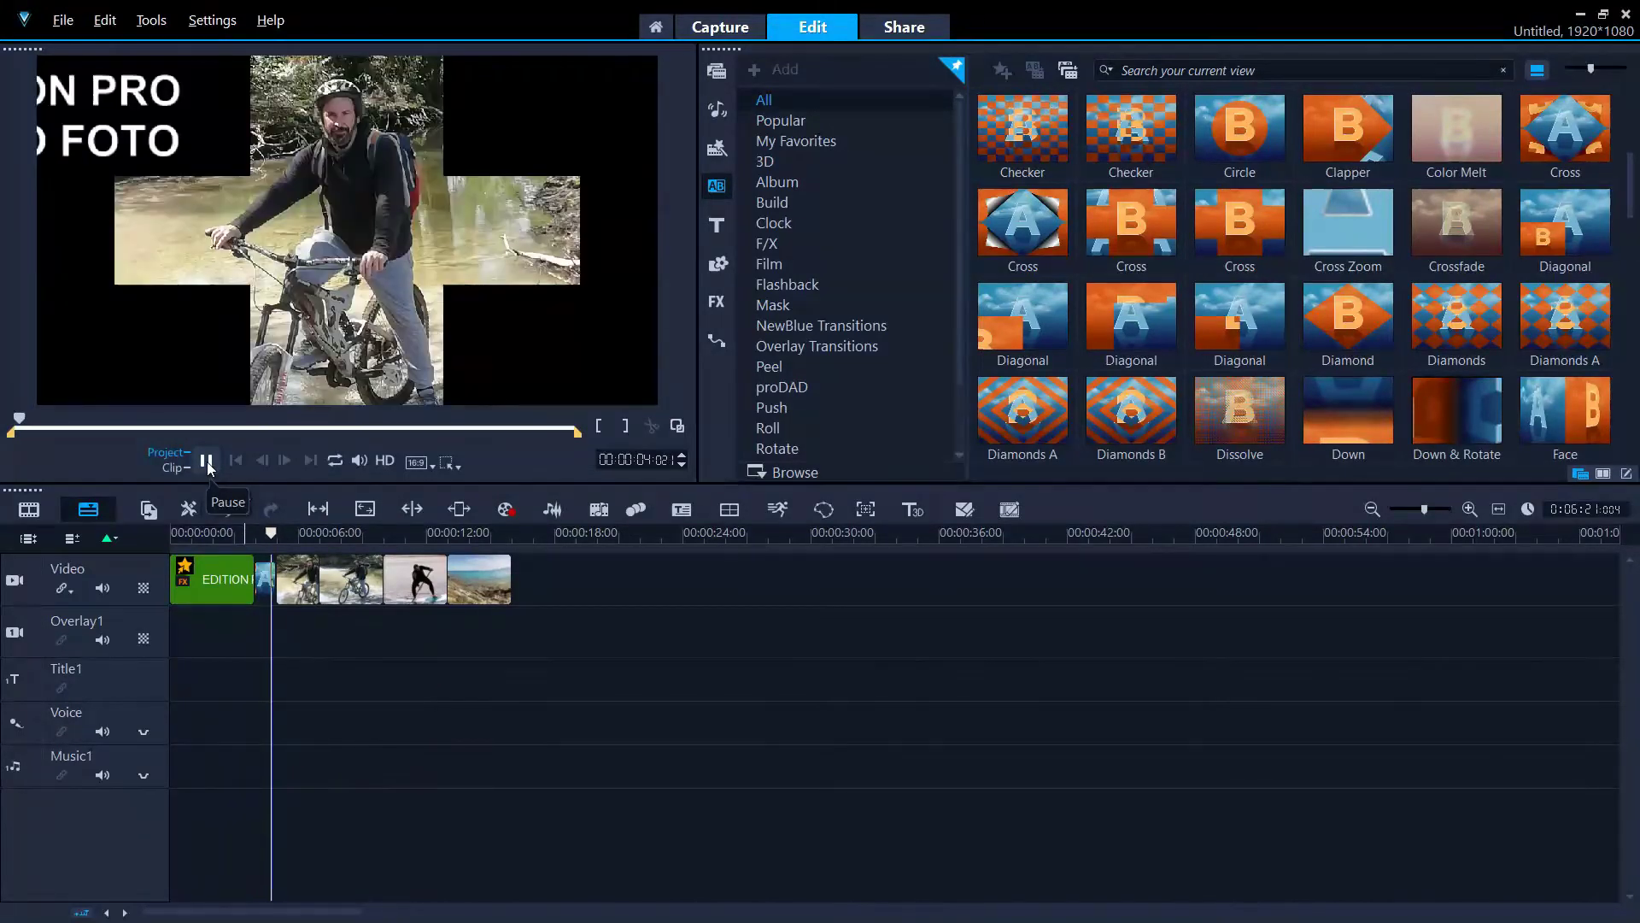
click(206, 461)
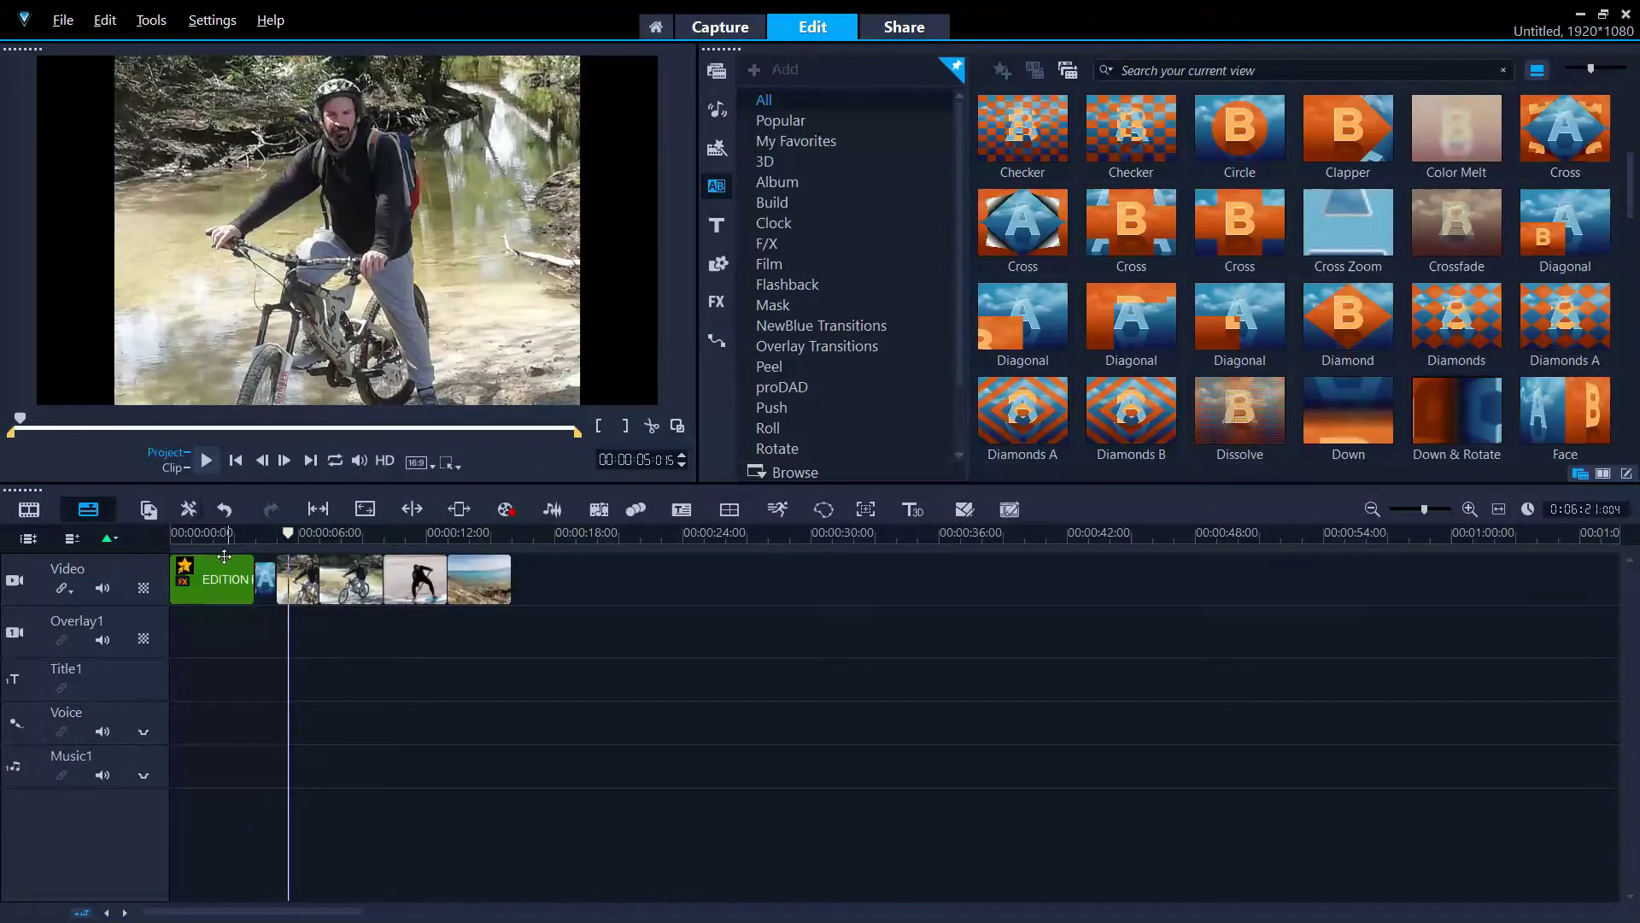
drag(288, 533, 171, 536)
click(207, 461)
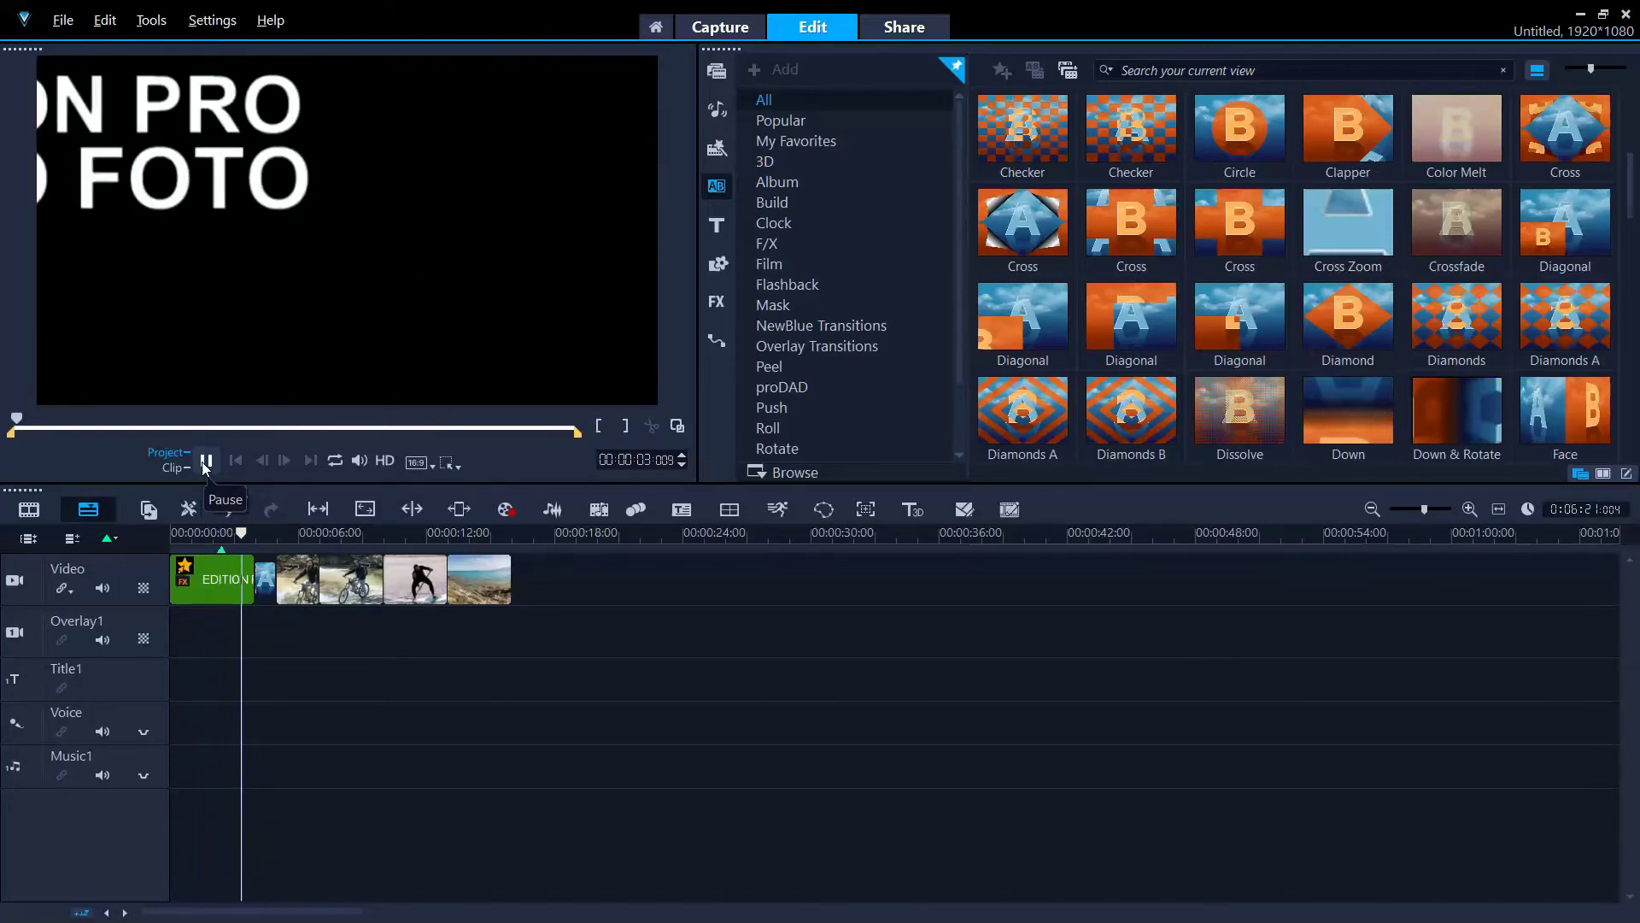
click(205, 462)
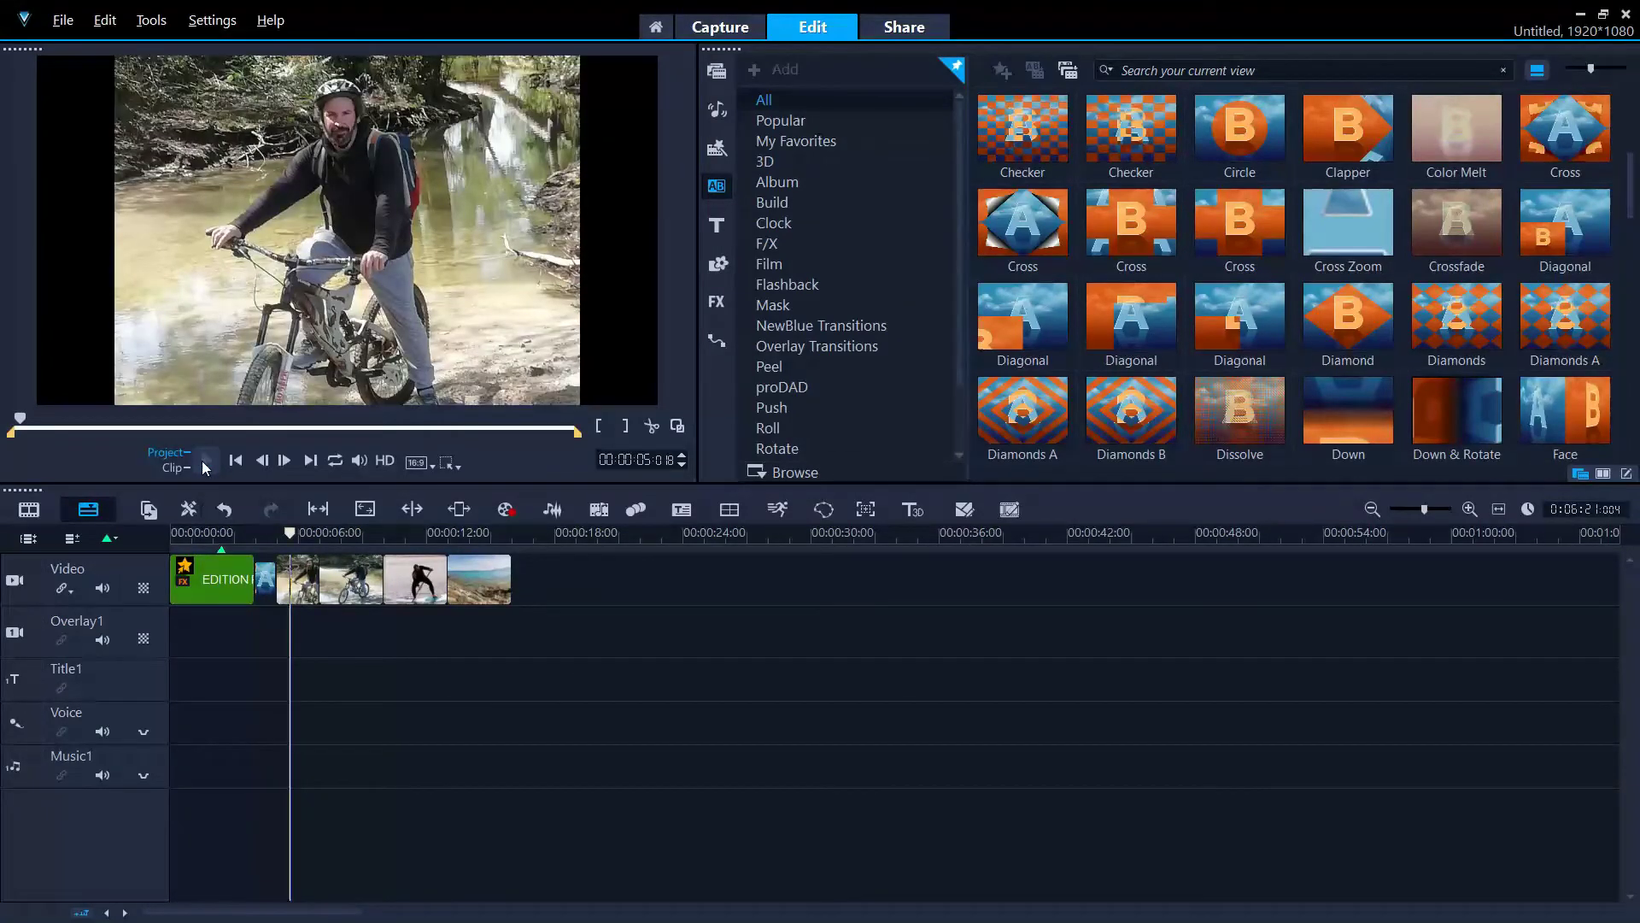
Delete the Cross transition between the title clip and the first photo
click(261, 590)
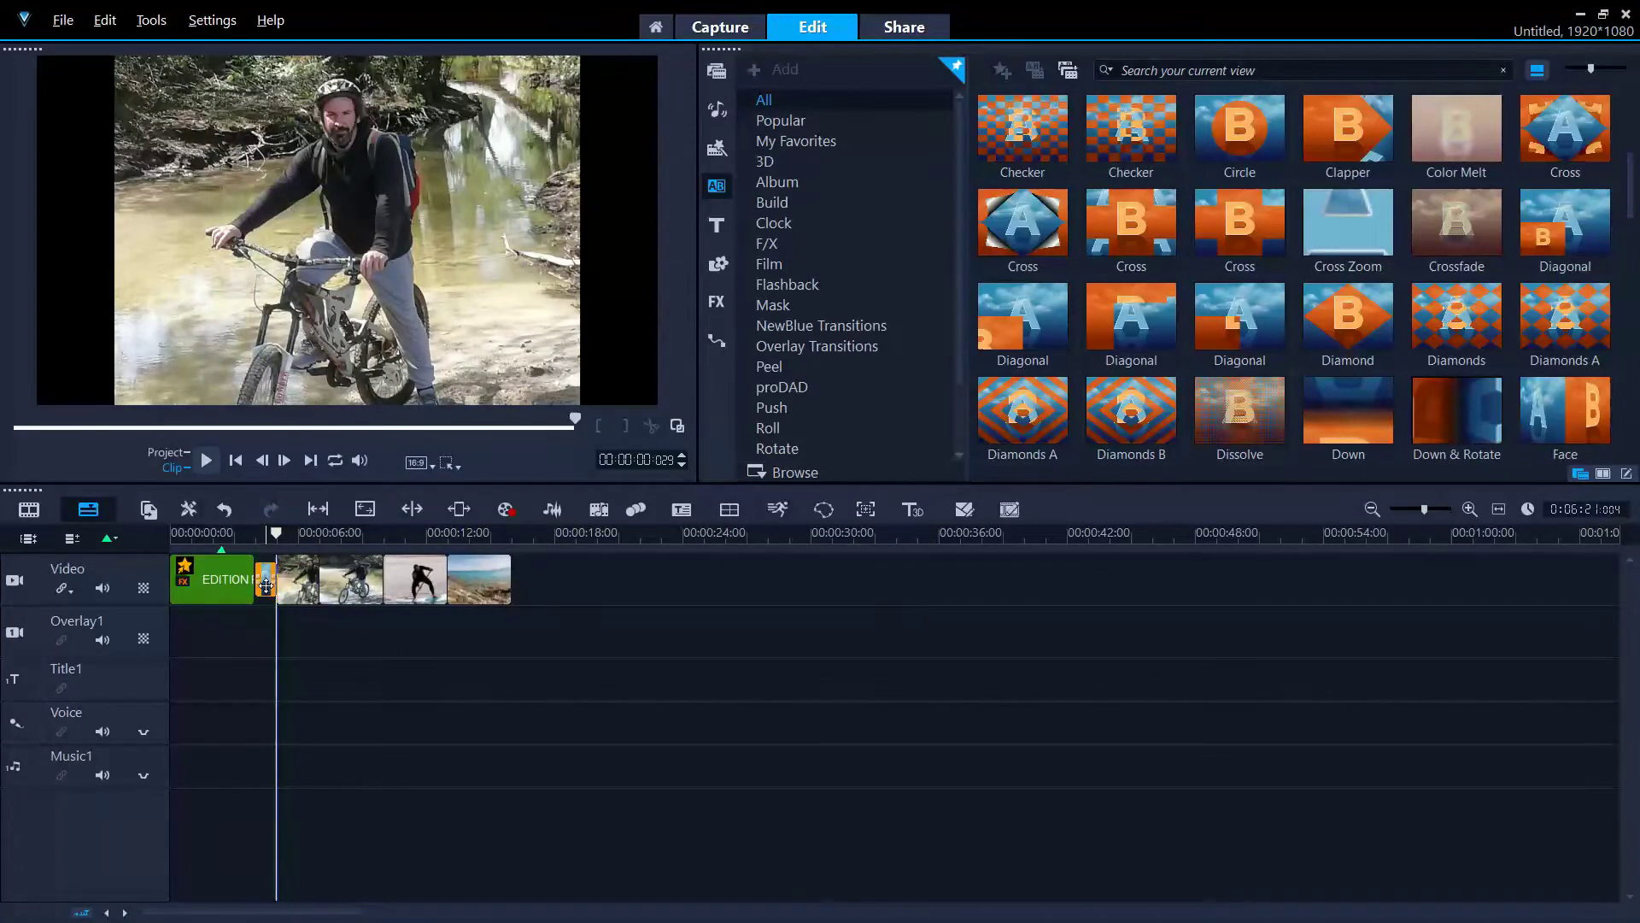
key(Delete)
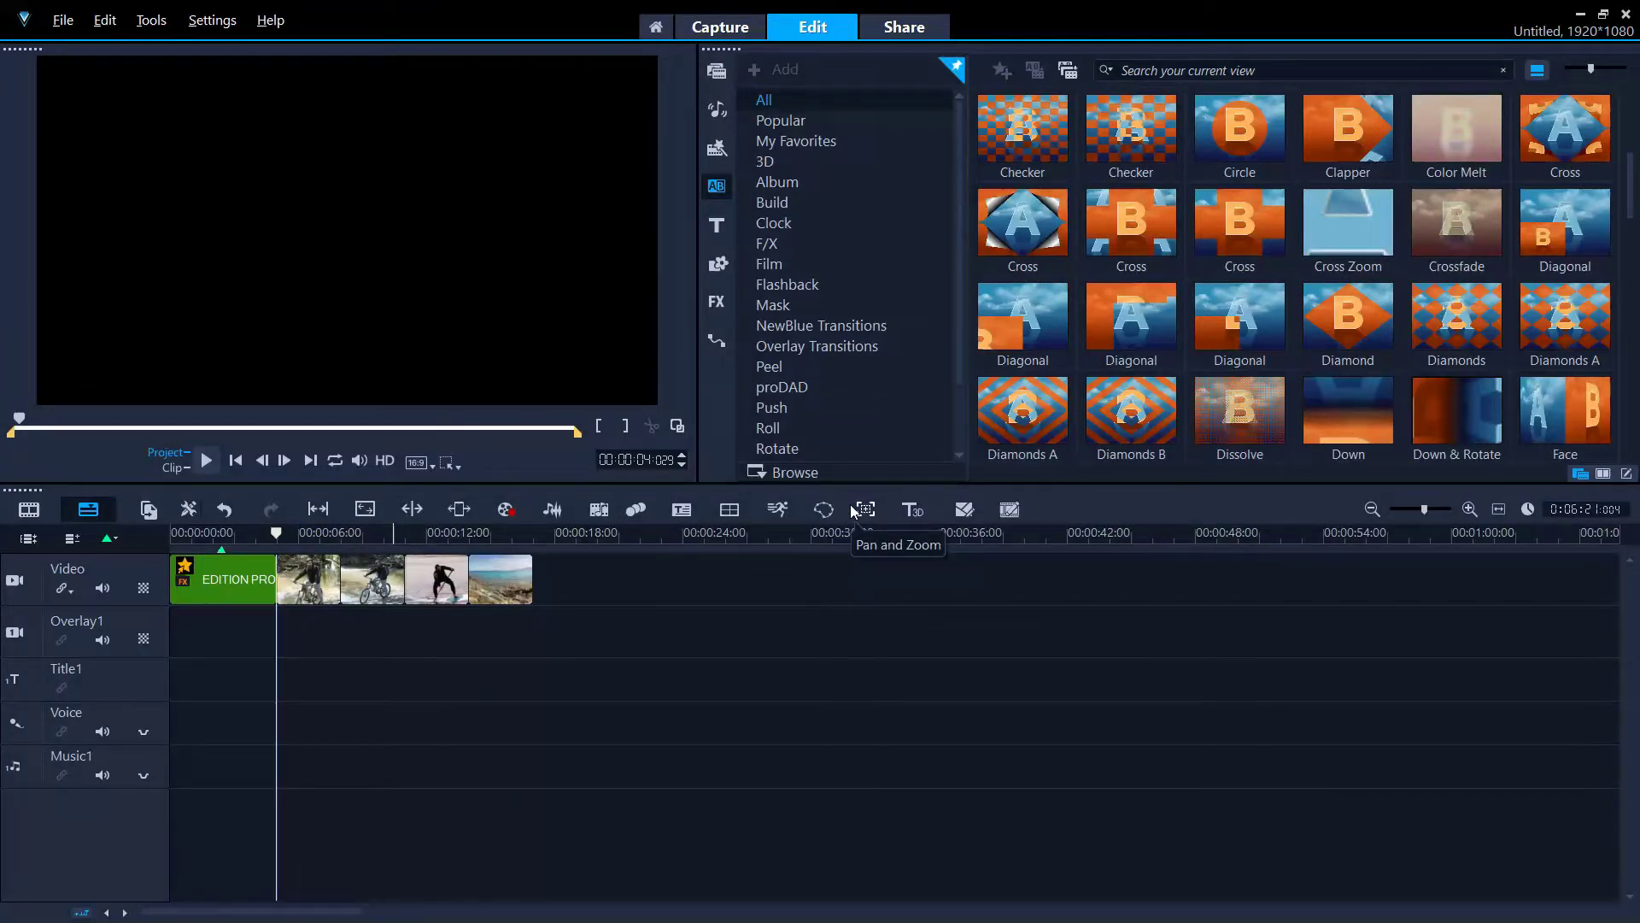
Show the My Favorites transitions, apply random transitions to the whole video track, and play the project to review them
scroll(1025, 412, up, 3)
scroll(1026, 413, up, 1)
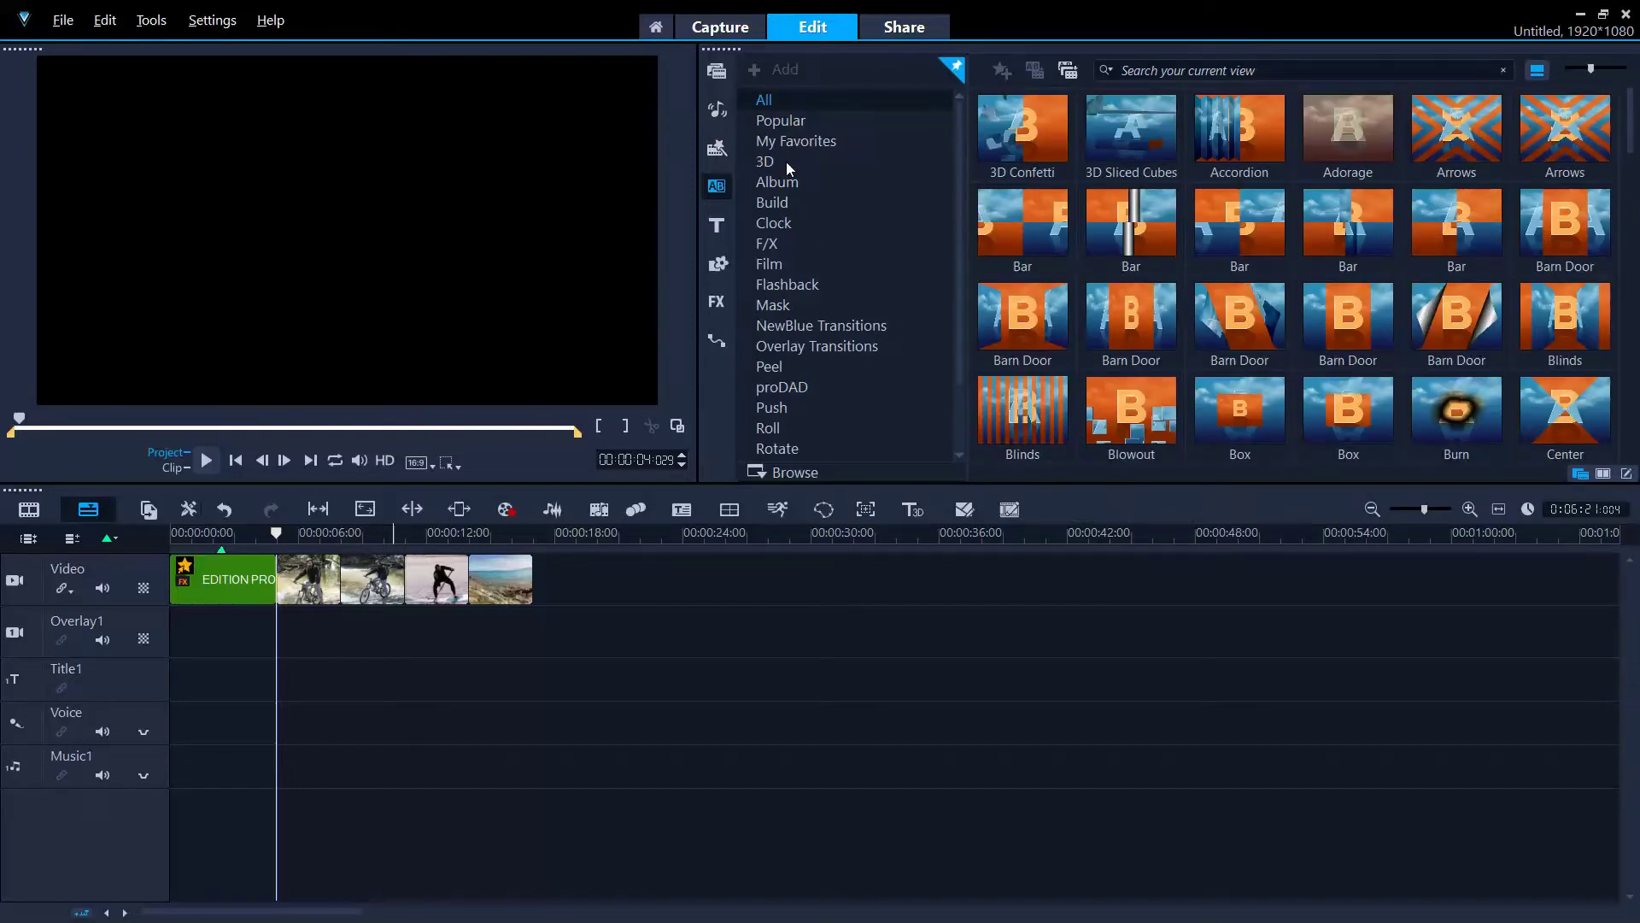
click(792, 141)
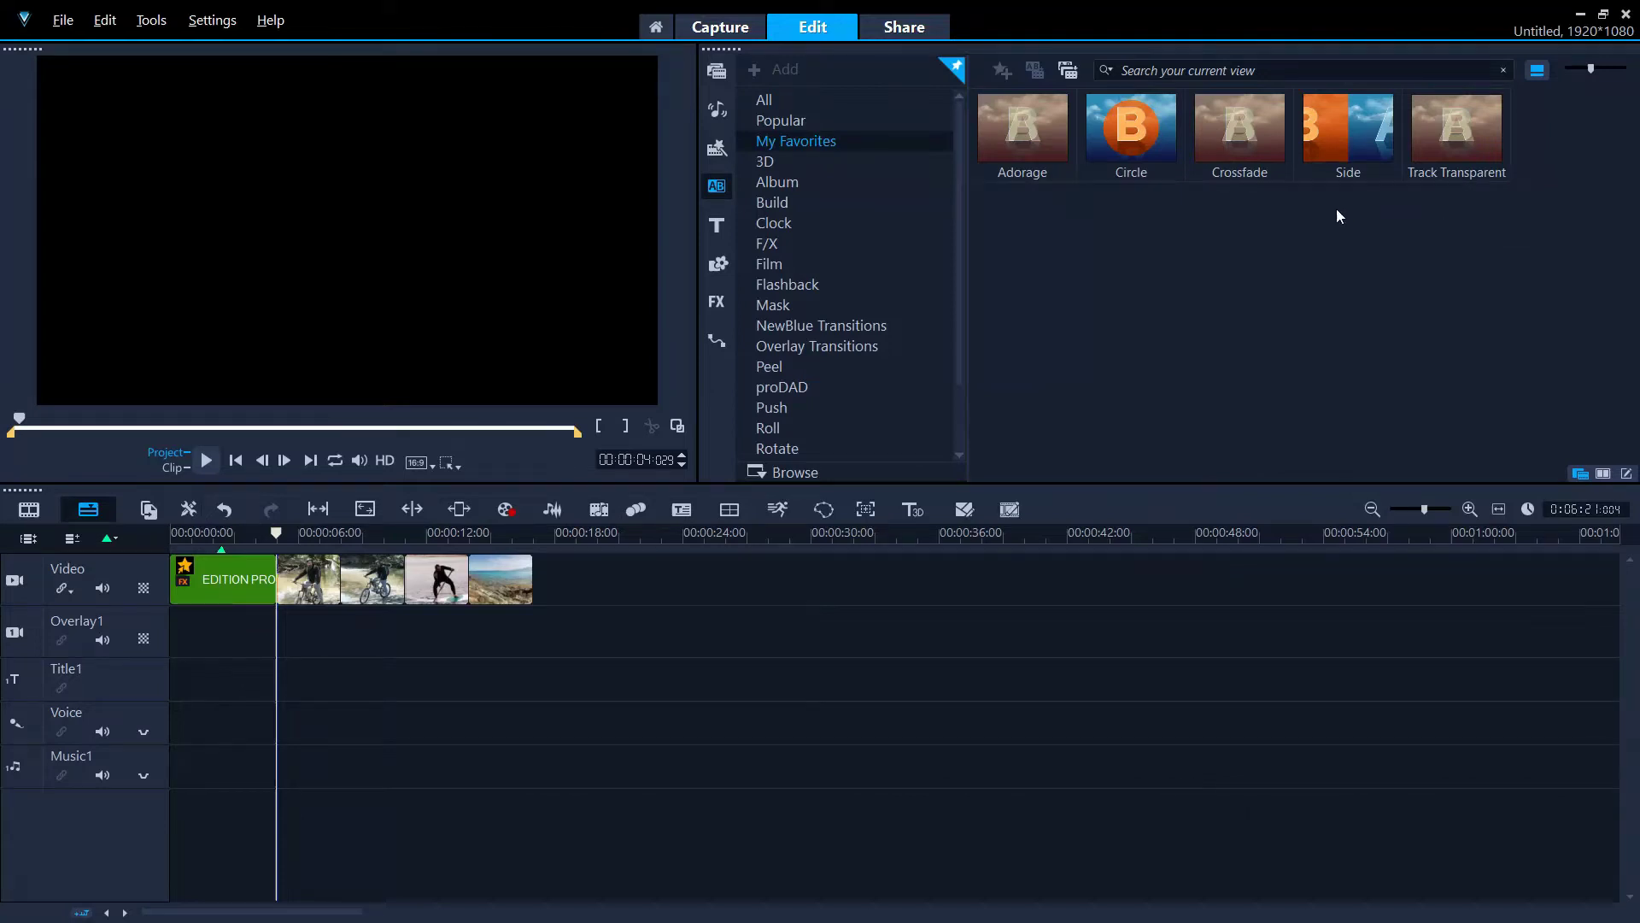
click(1070, 71)
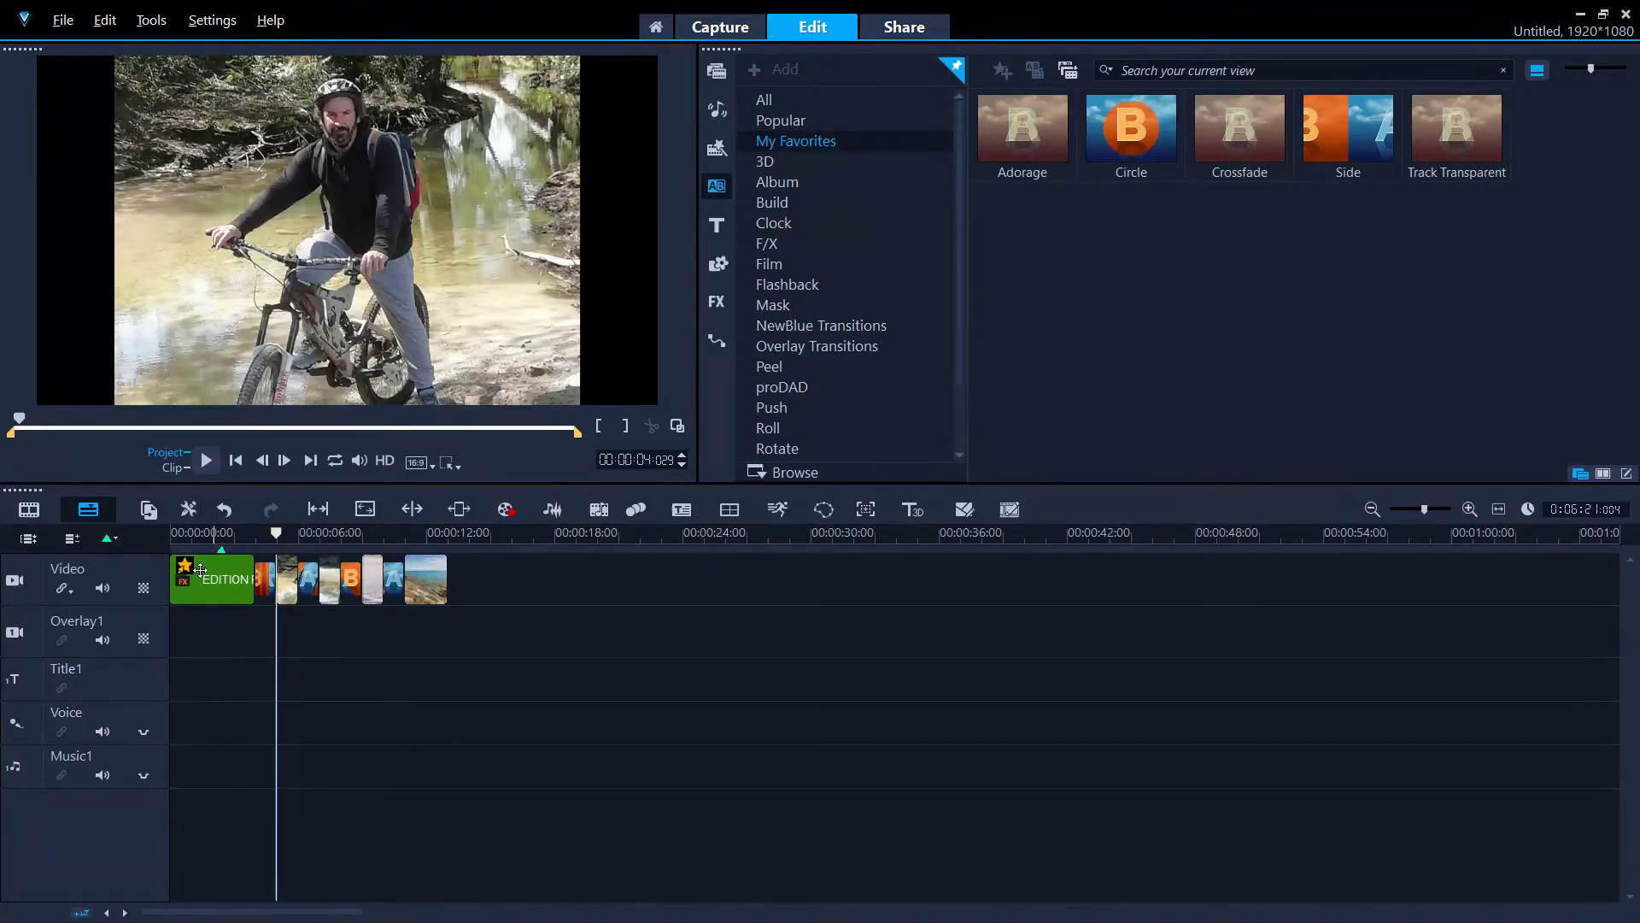
click(185, 531)
click(206, 461)
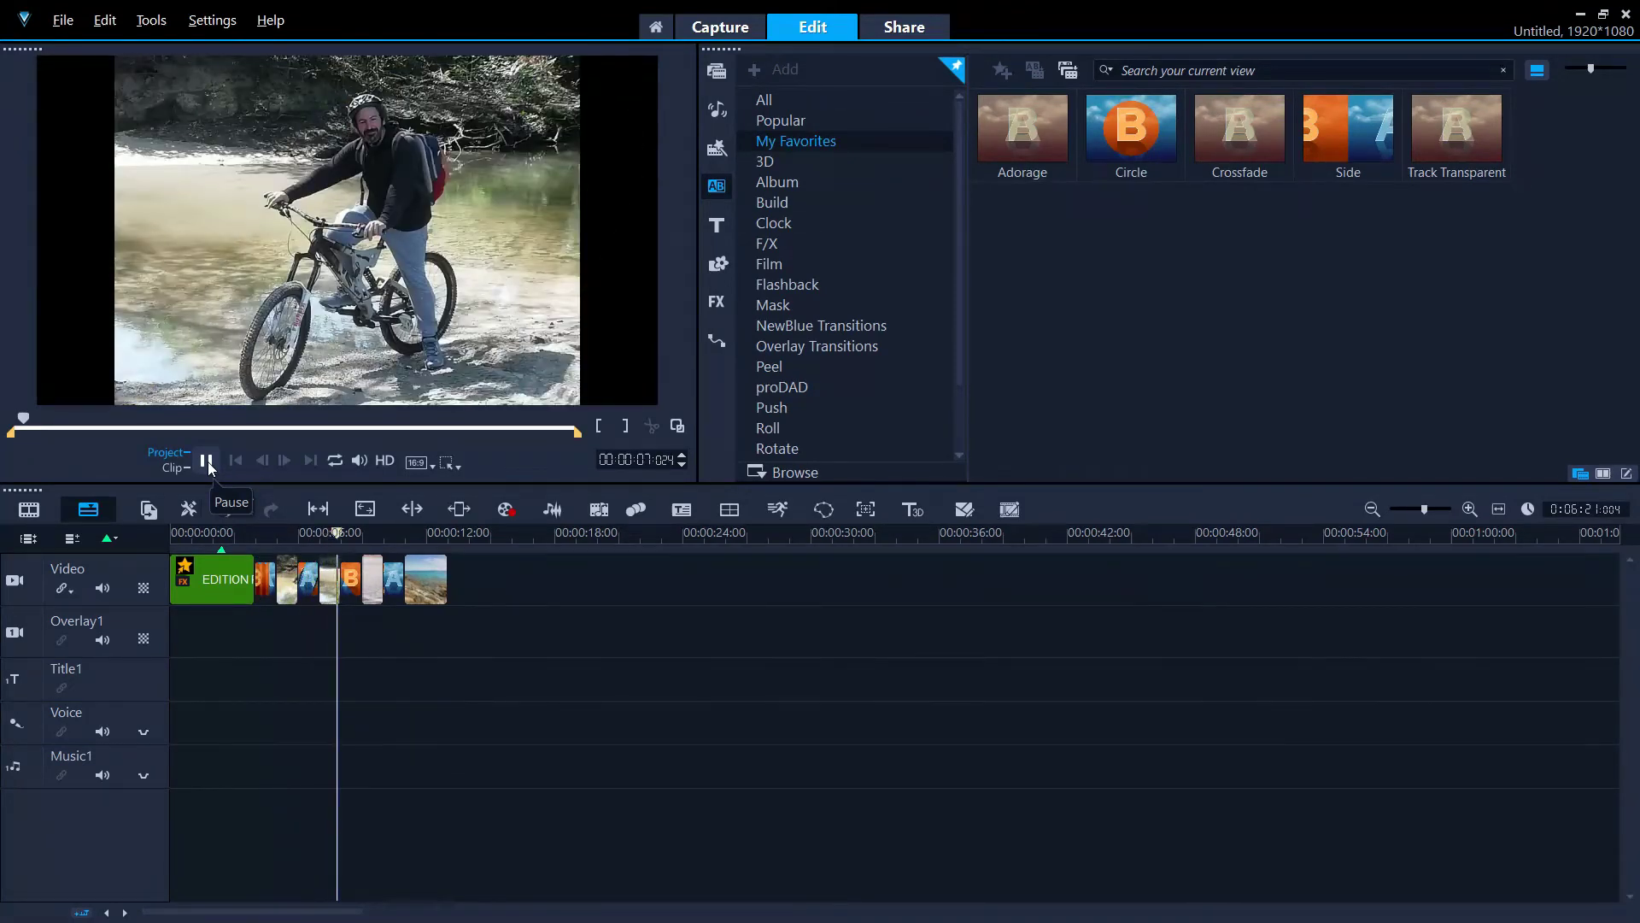
click(208, 462)
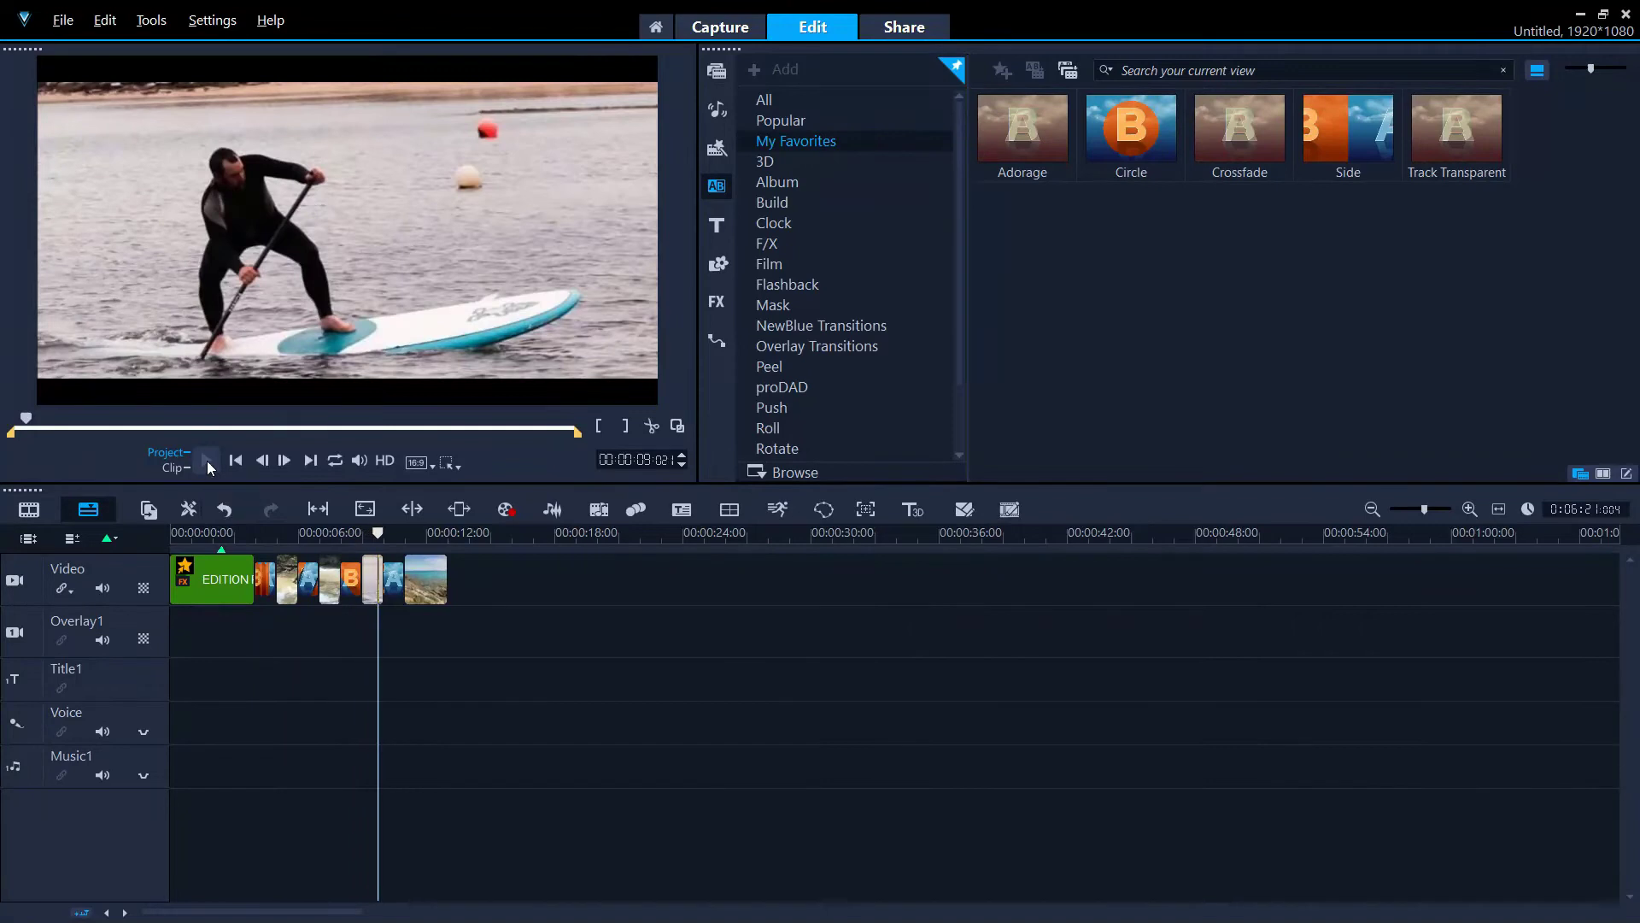
Set the Quarter-Clock transition before the paddleboard photo to a duration of 2 seconds with a blue colour
click(356, 585)
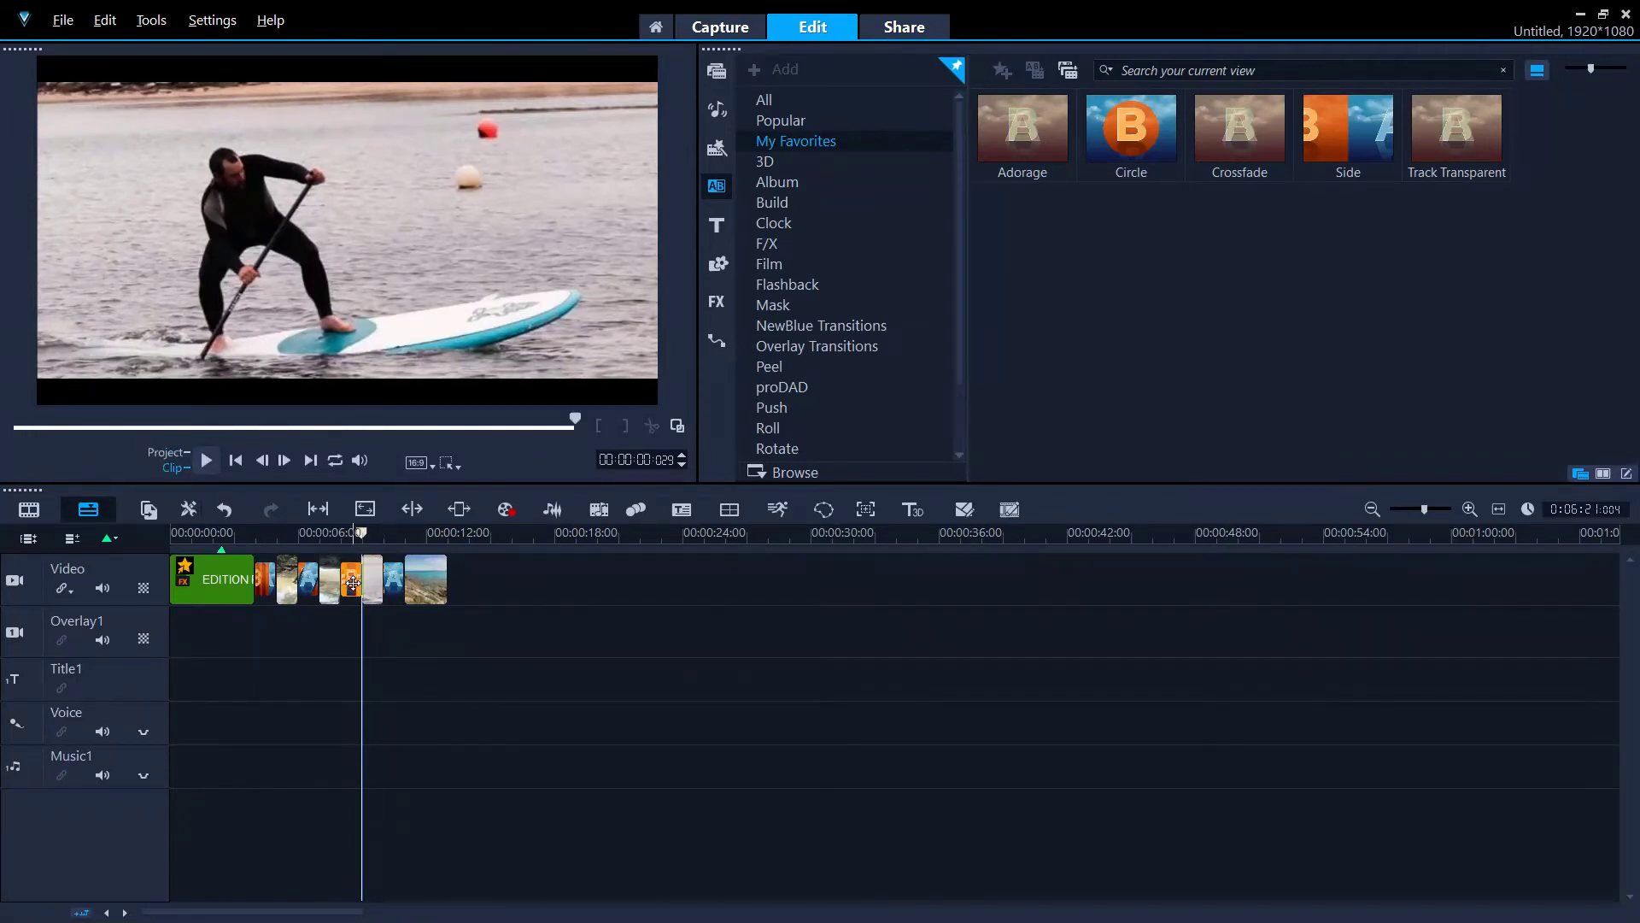
double_click(353, 583)
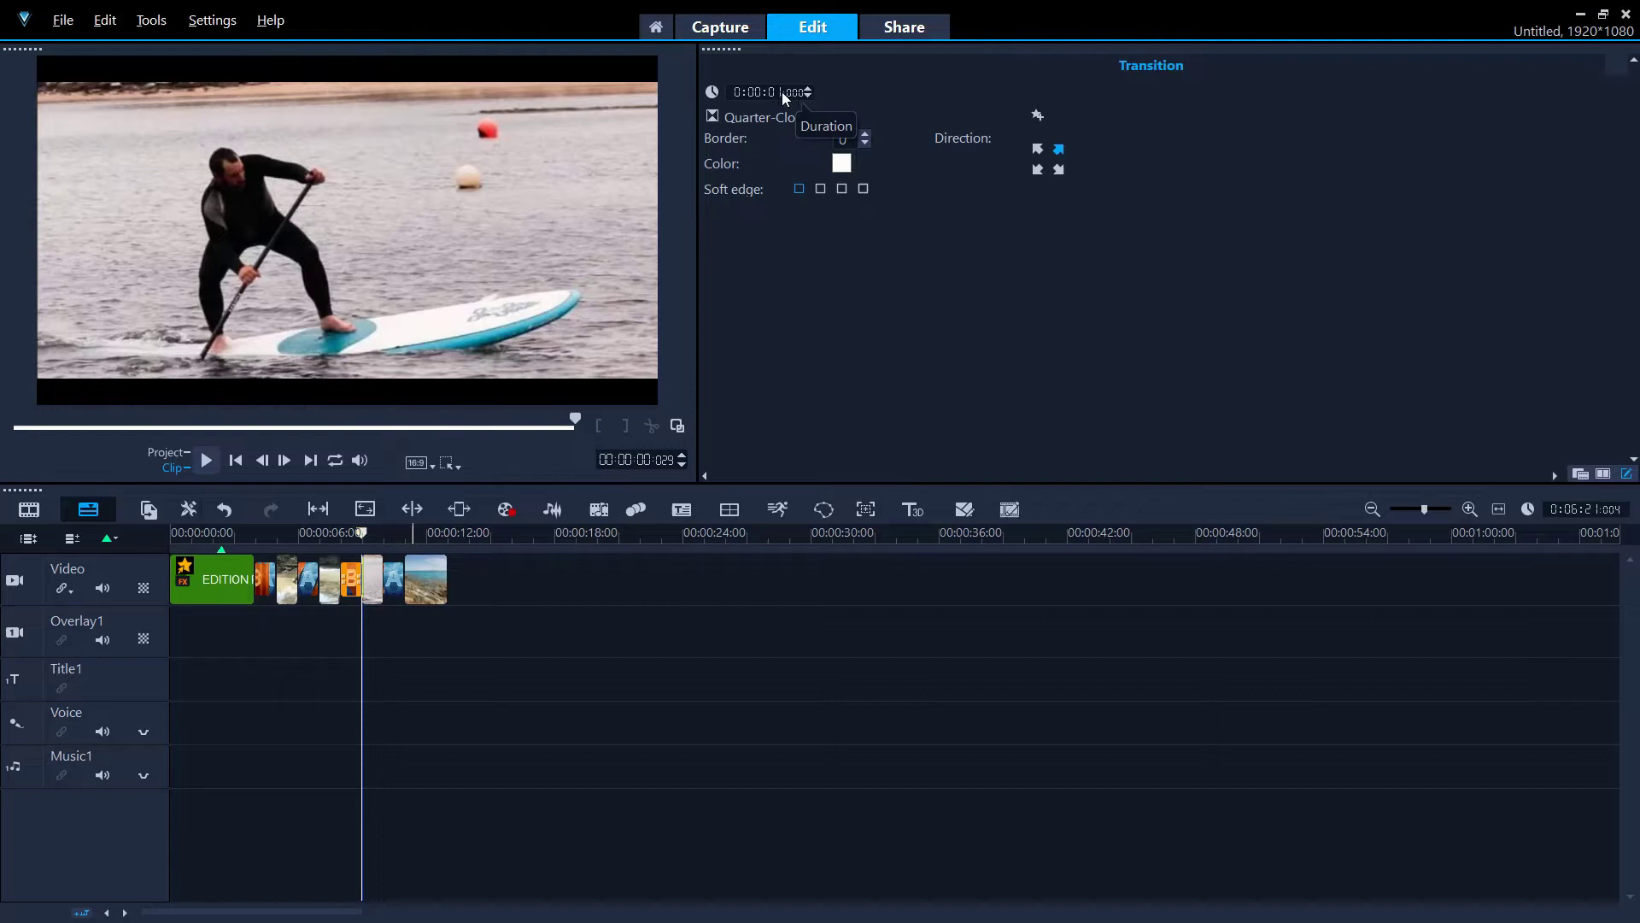
click(807, 89)
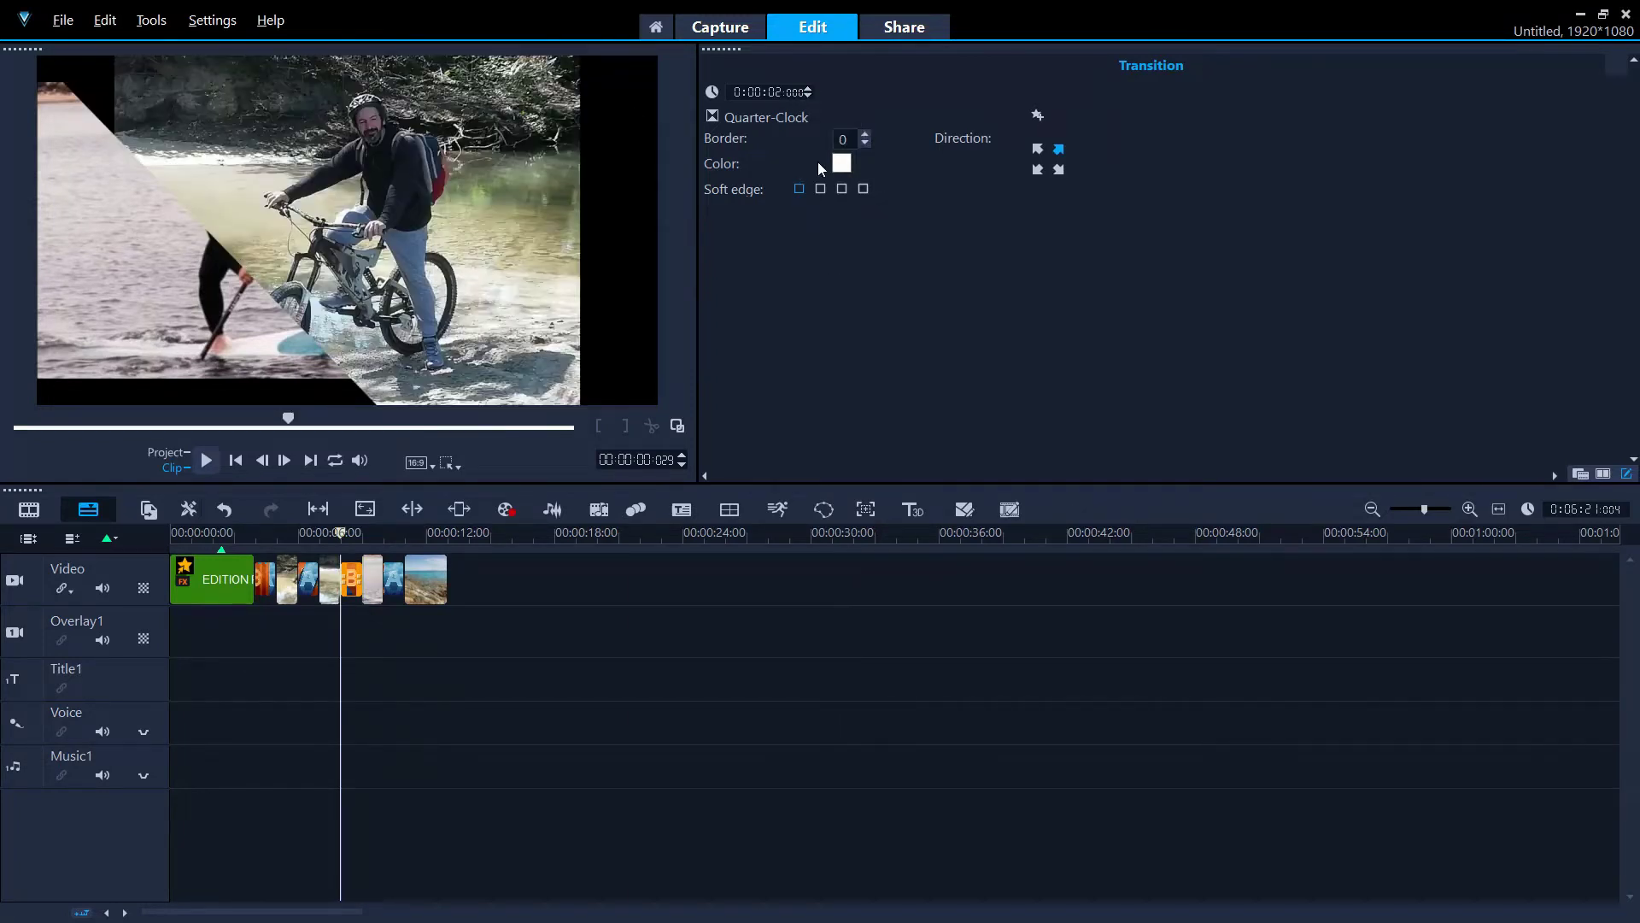
click(841, 163)
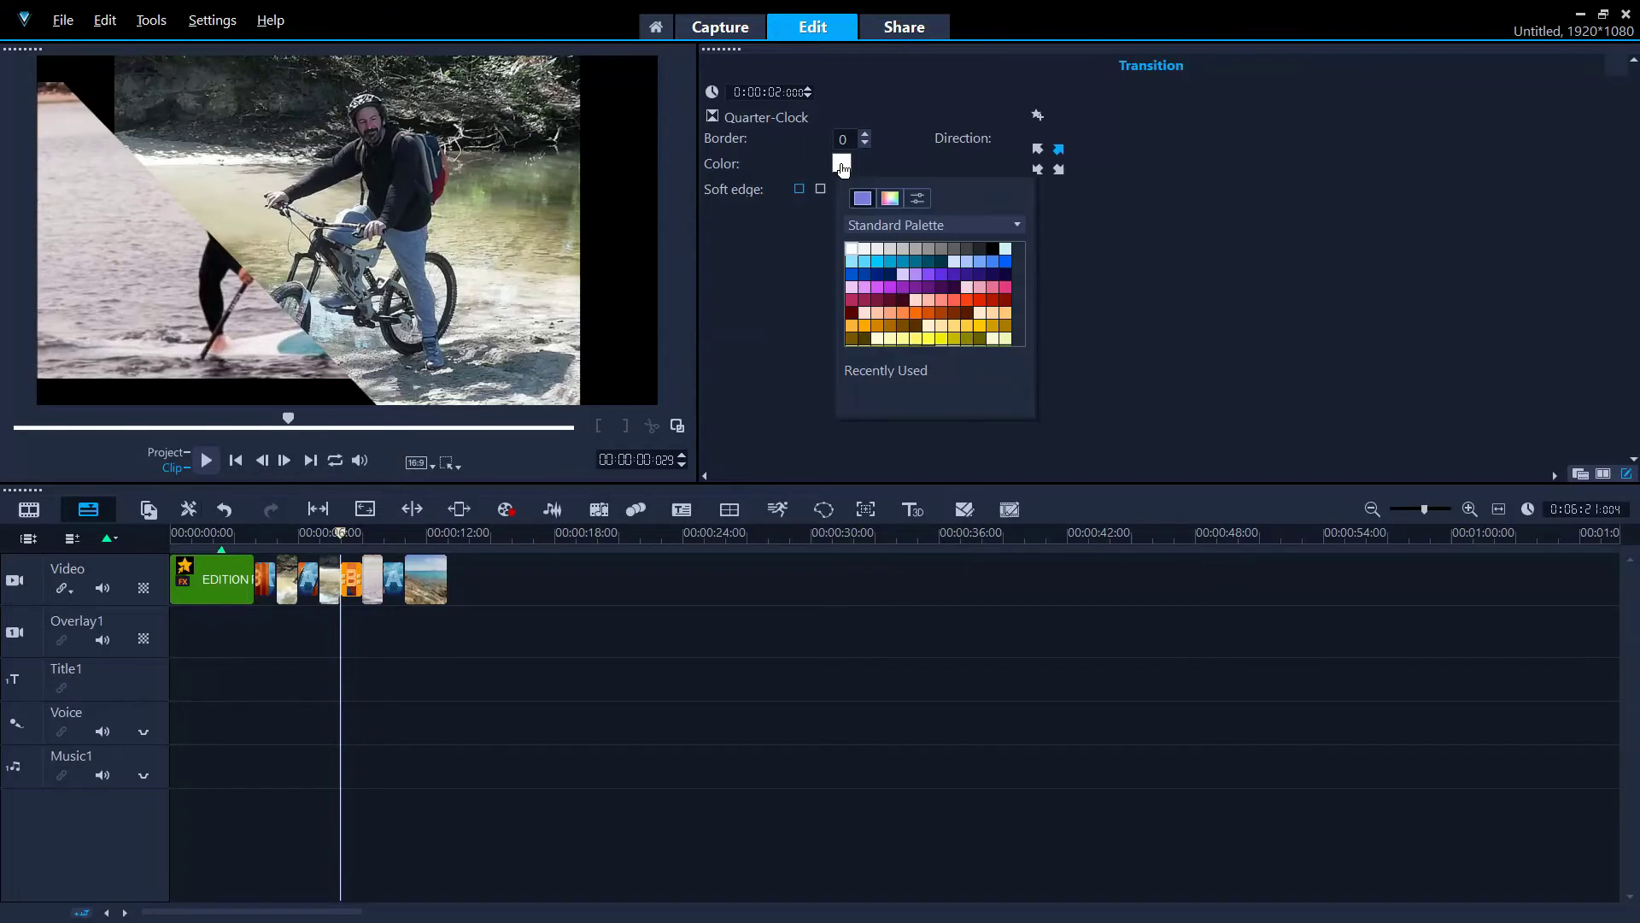
click(1006, 261)
Play the edited Quarter-Clock transition, both alone and within the project from about the 5-second mark
click(206, 460)
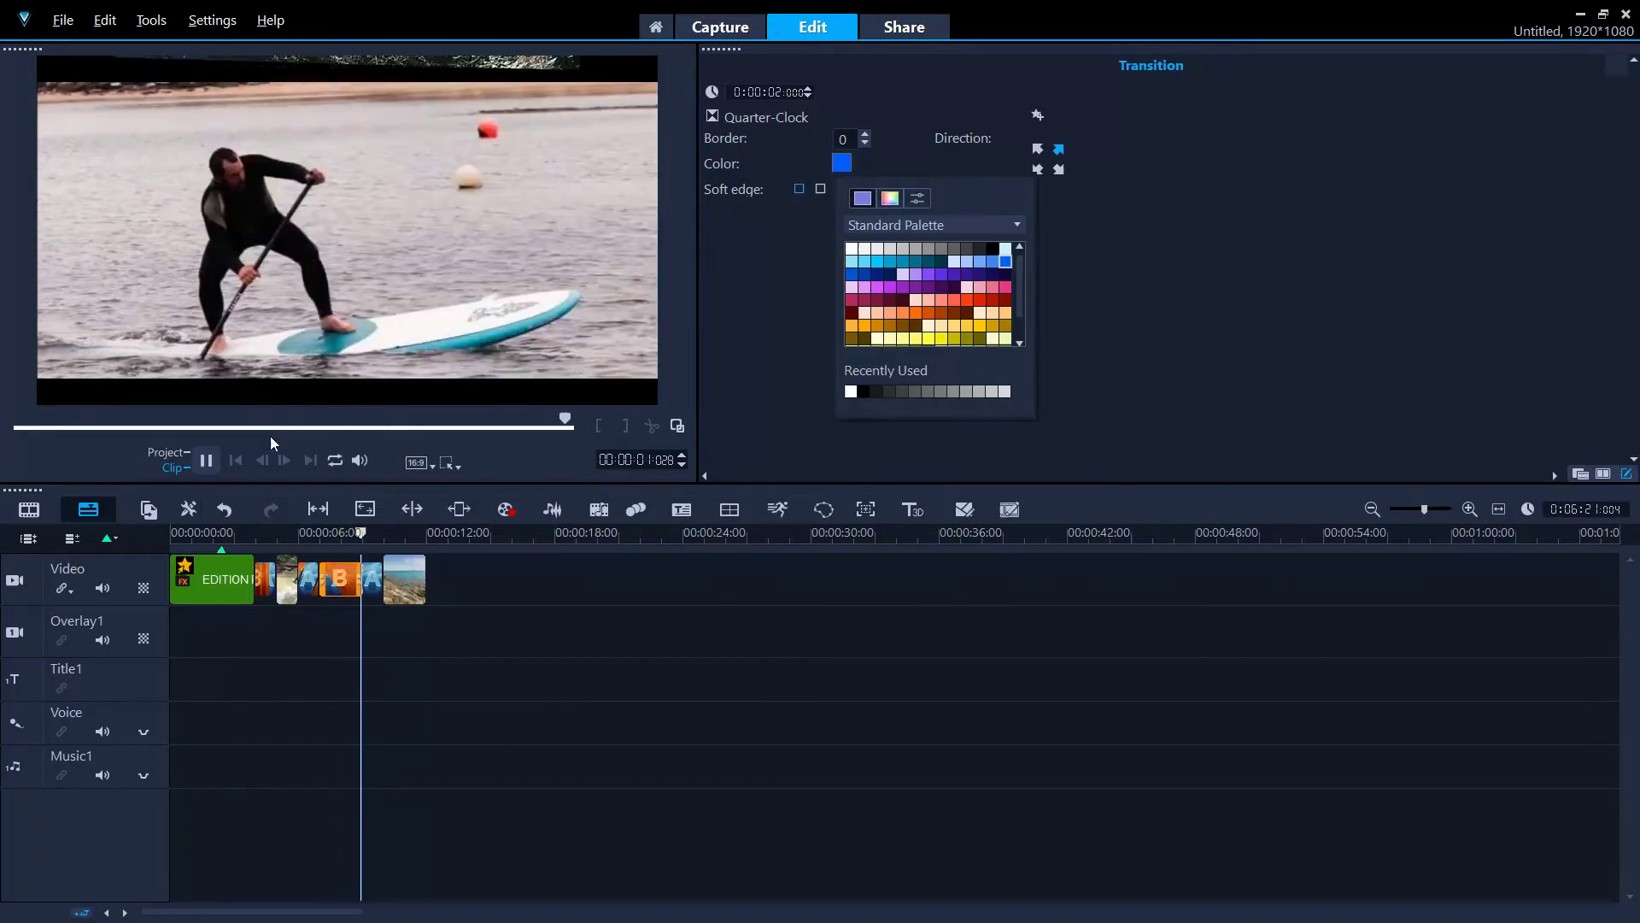
click(291, 533)
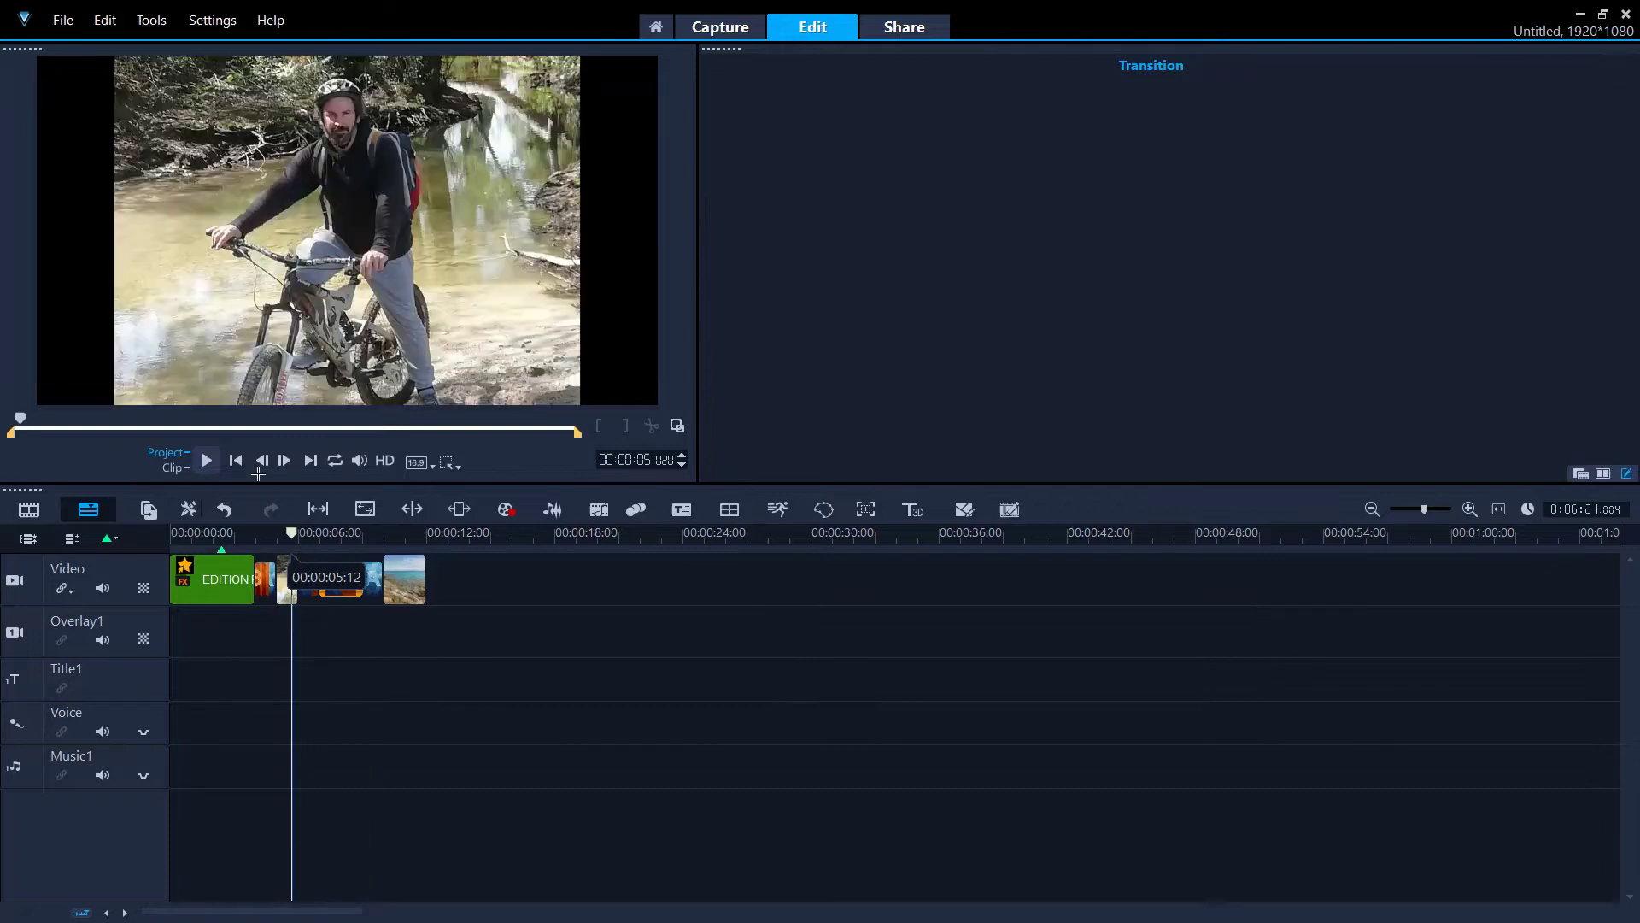
click(207, 459)
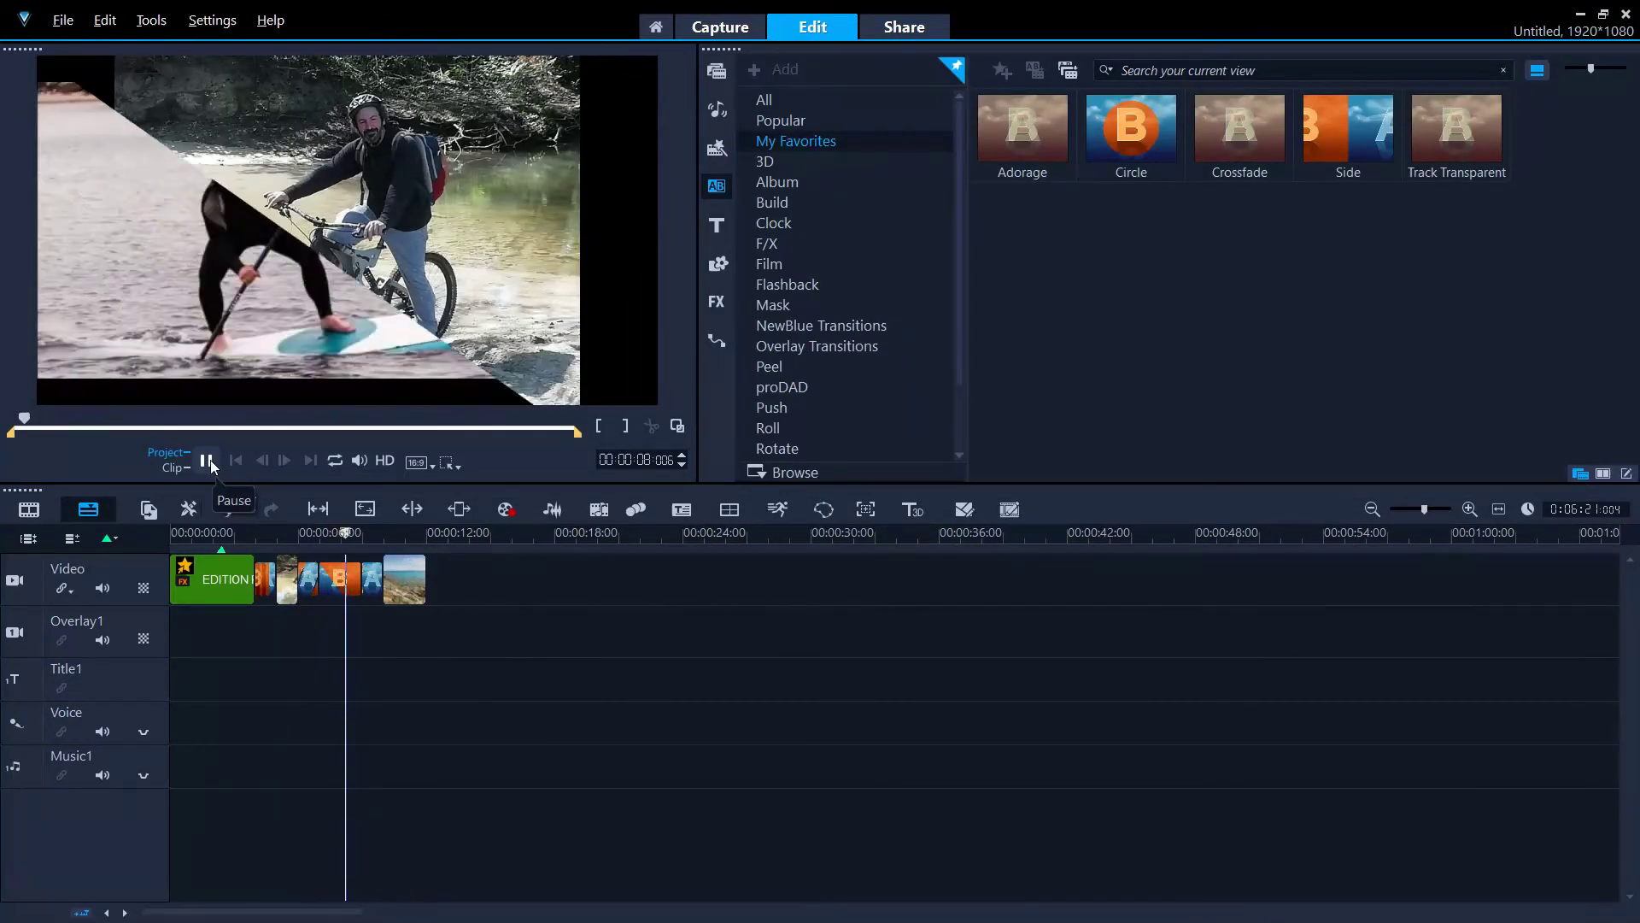
click(207, 459)
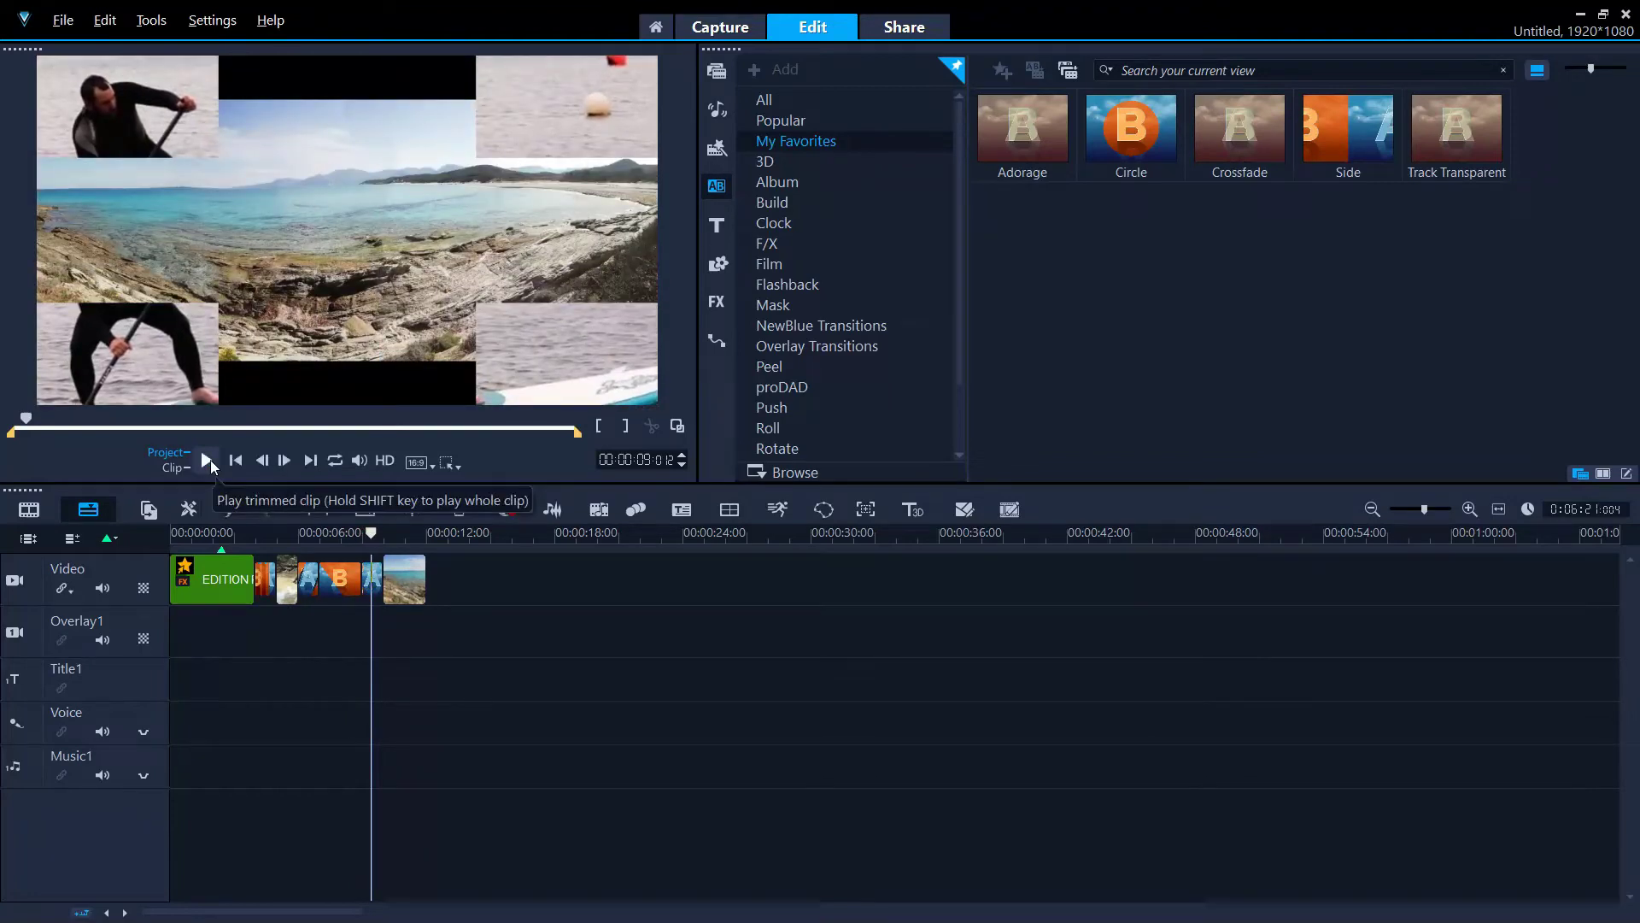
Delete all the random transitions from the video track
click(373, 587)
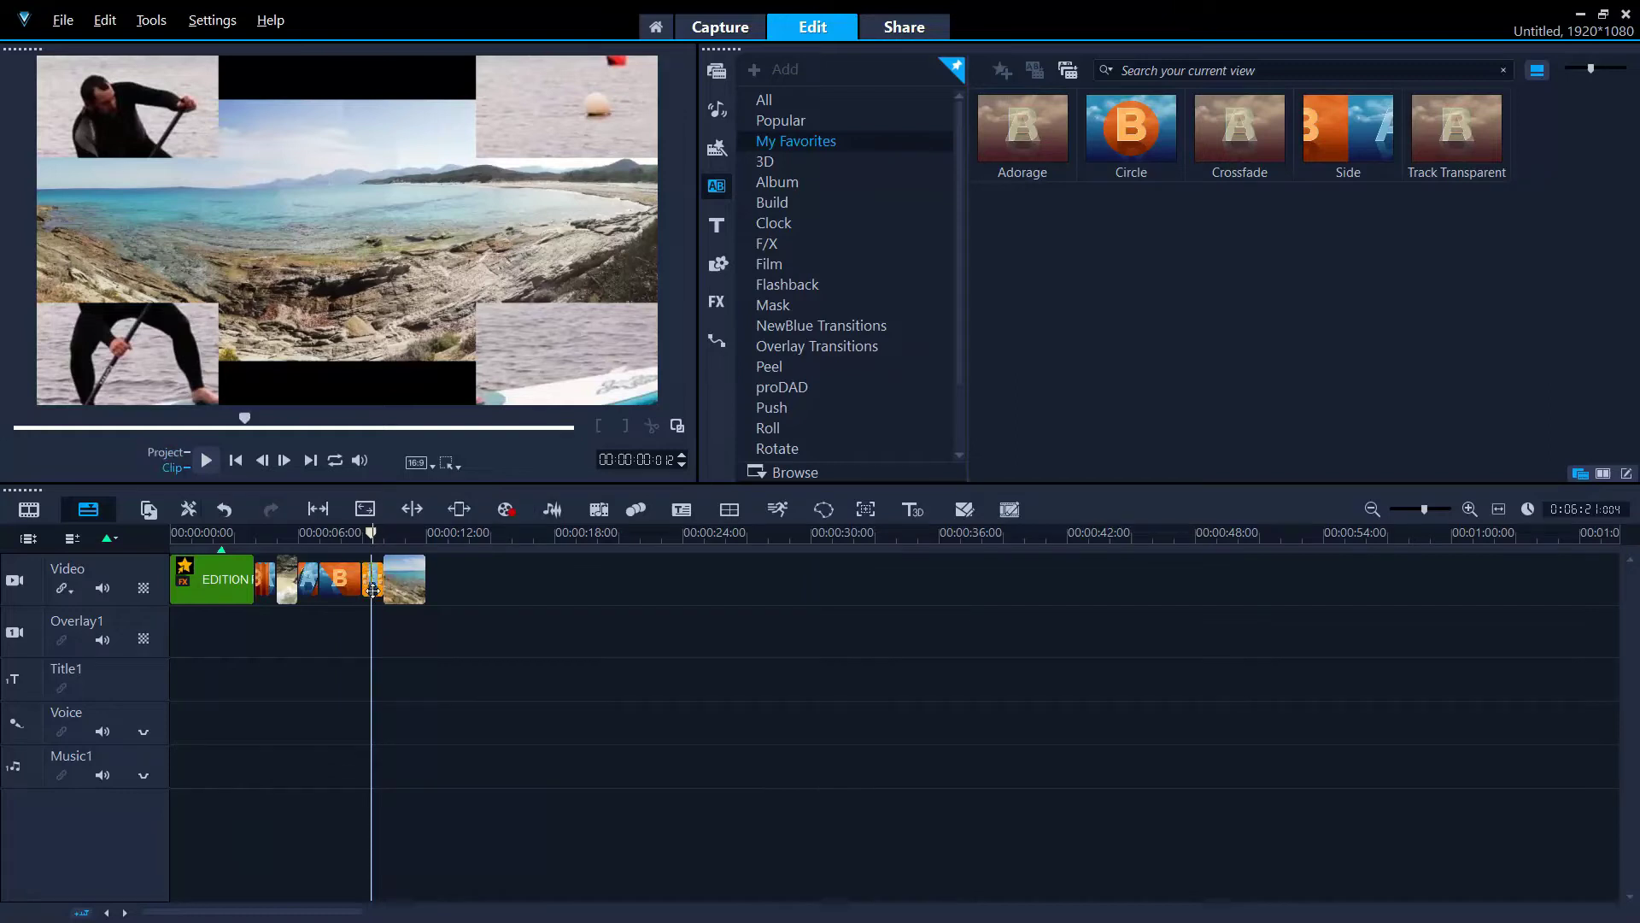
click(373, 589)
click(345, 588)
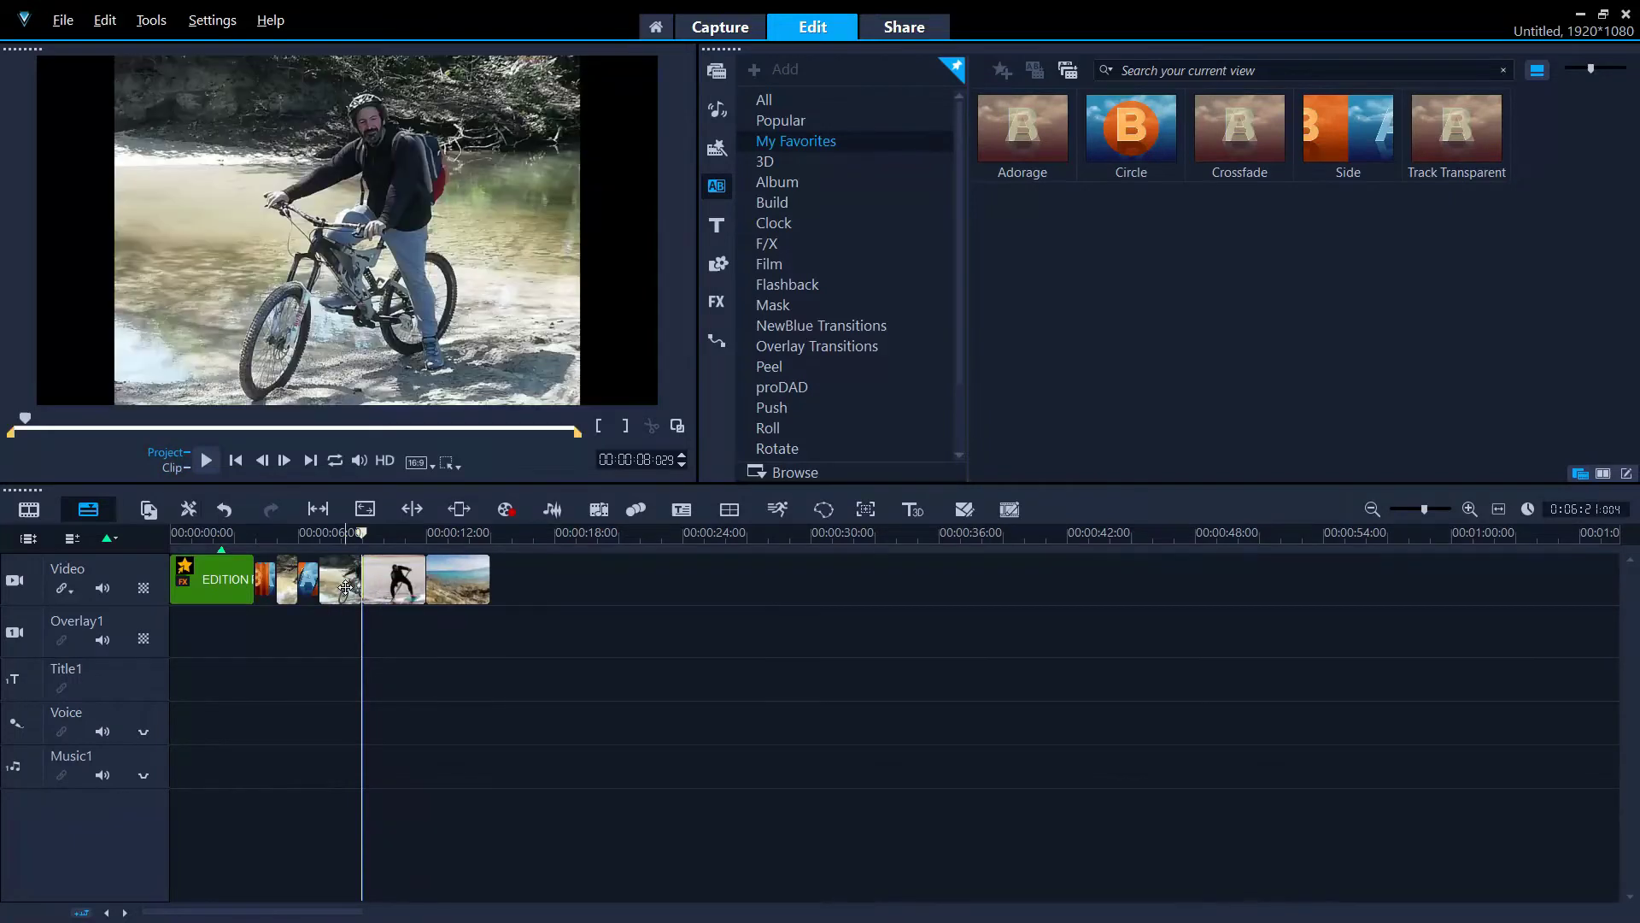
click(307, 590)
drag(307, 590, 269, 581)
key(Delete)
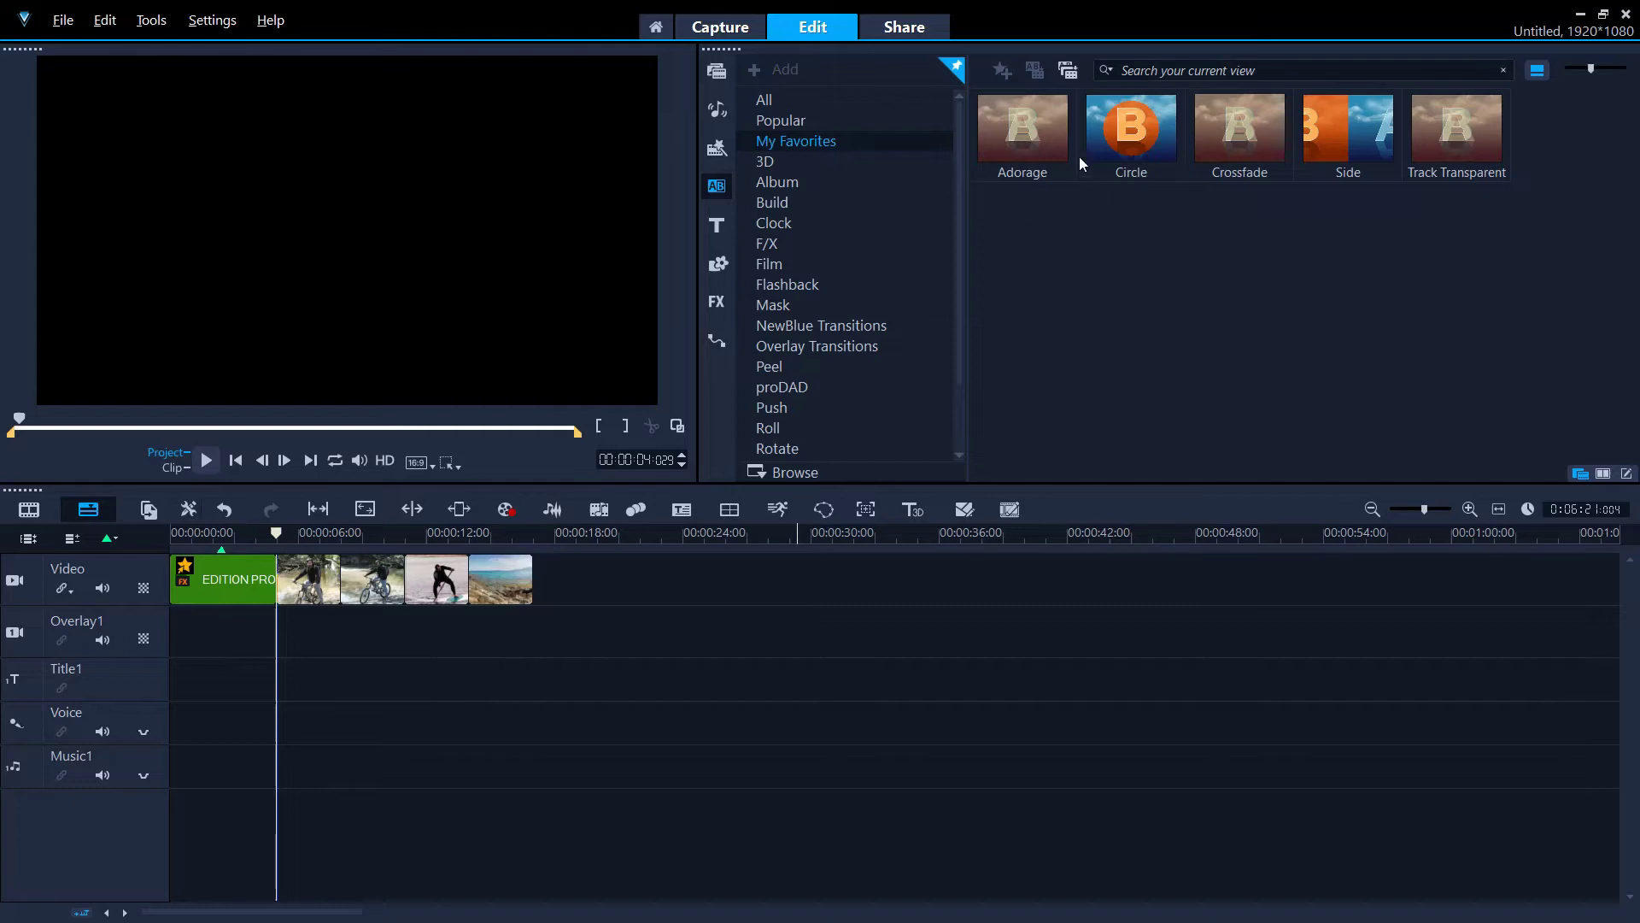
Add a Crossfade transition between the title clip and the first photo, and preview it from about the 2-second mark
drag(1253, 138, 273, 590)
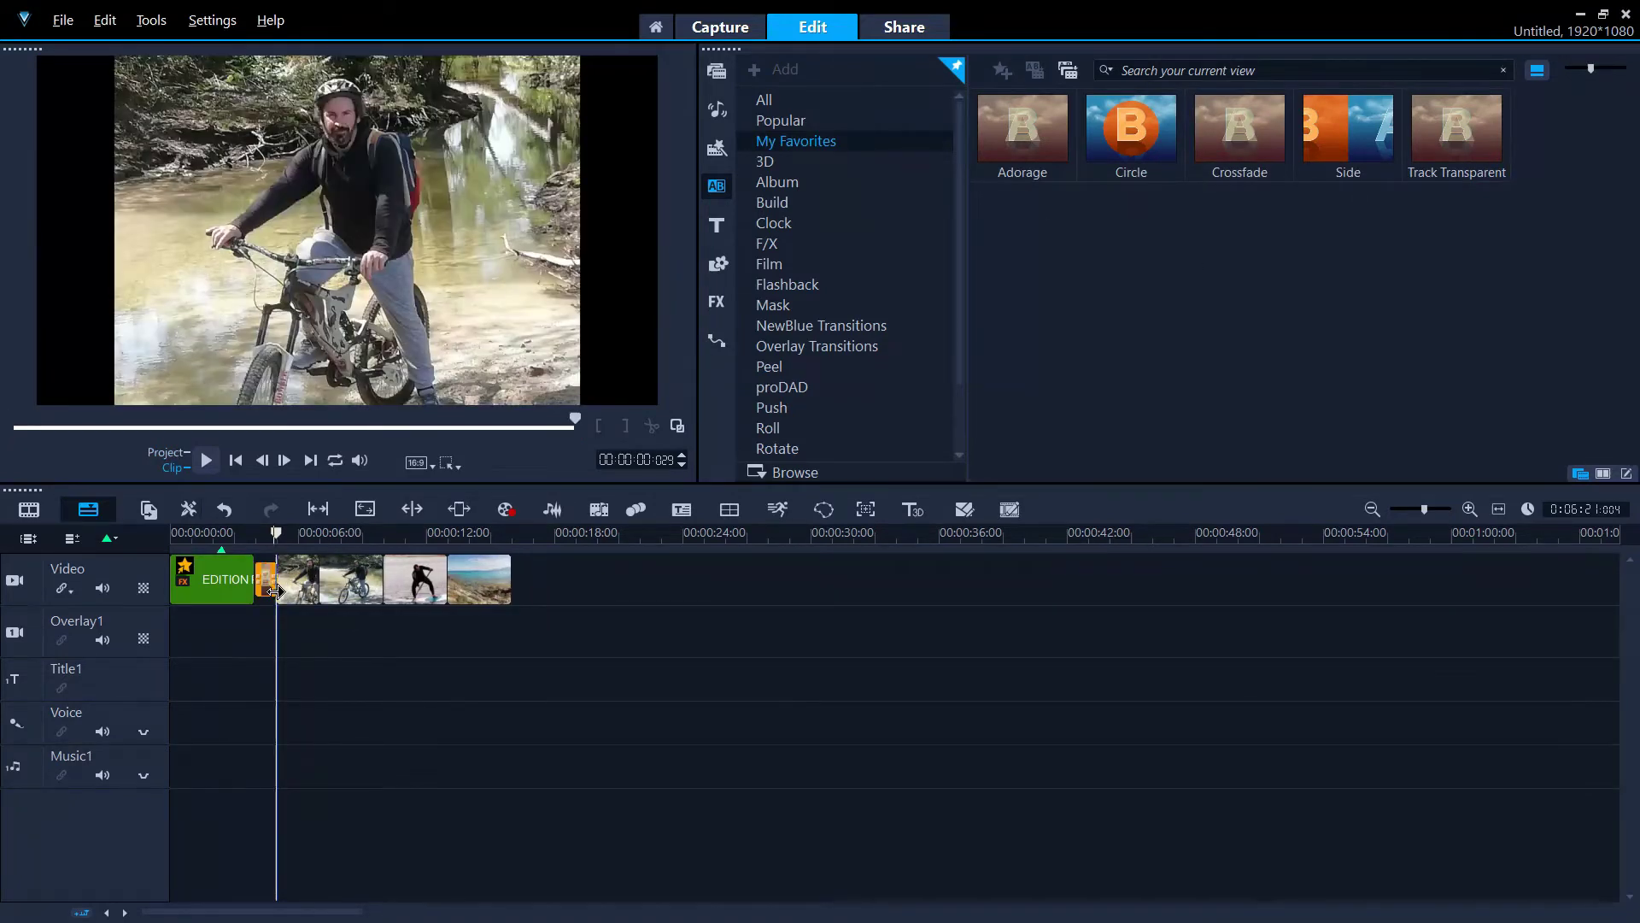
click(214, 533)
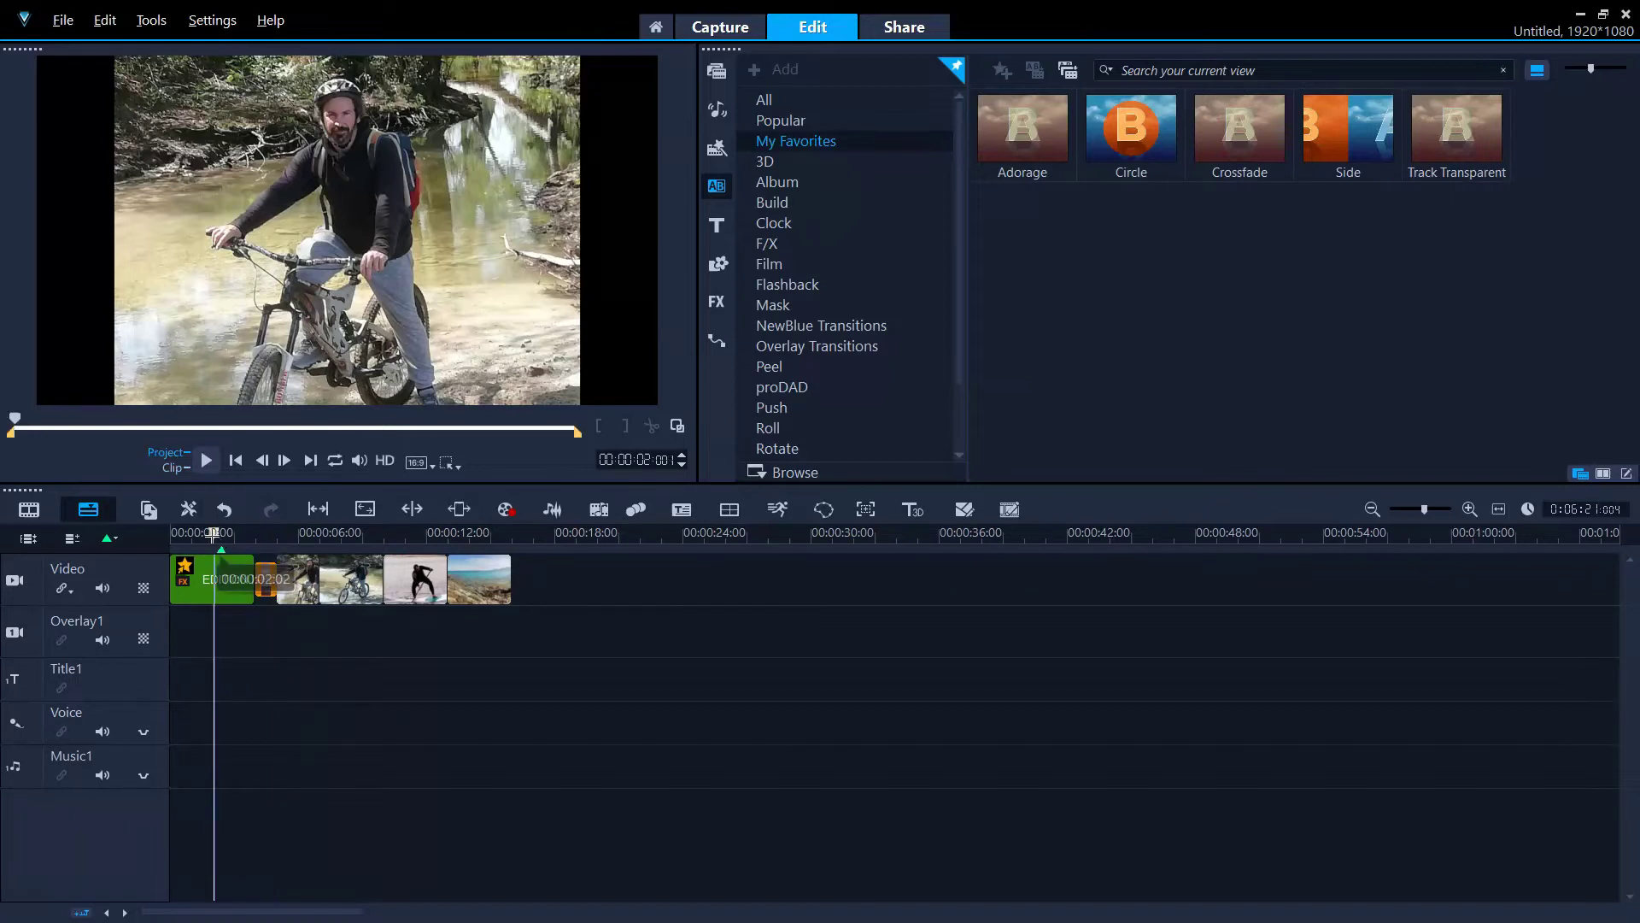
click(208, 458)
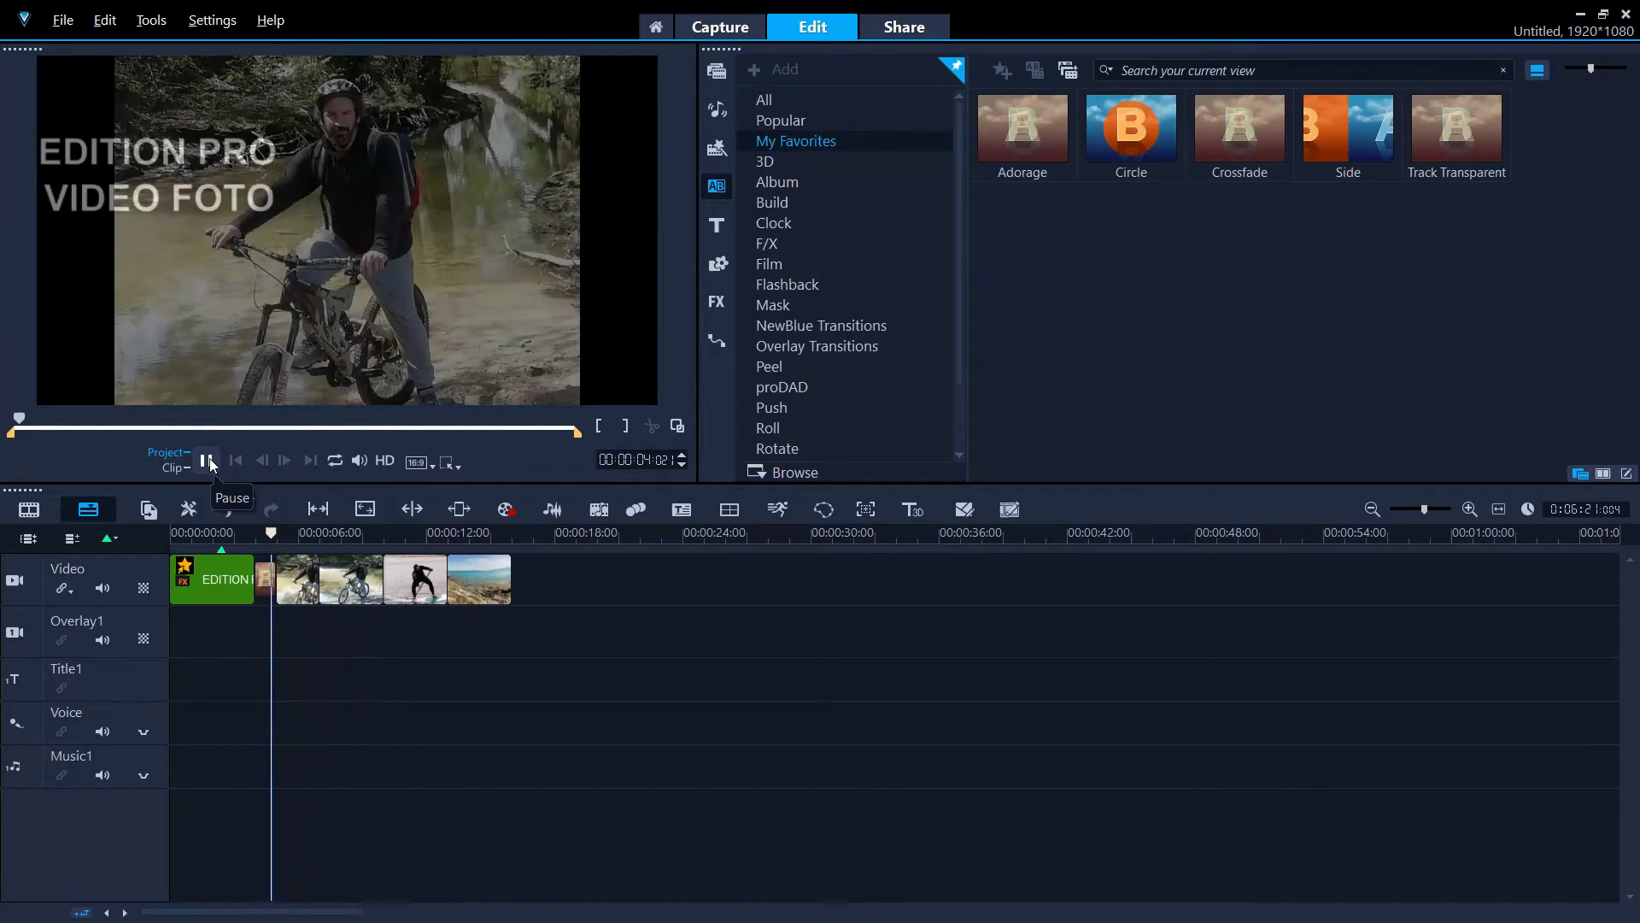
Add a Circle transition between the second bike photo and the paddleboard photo, and preview it
click(207, 460)
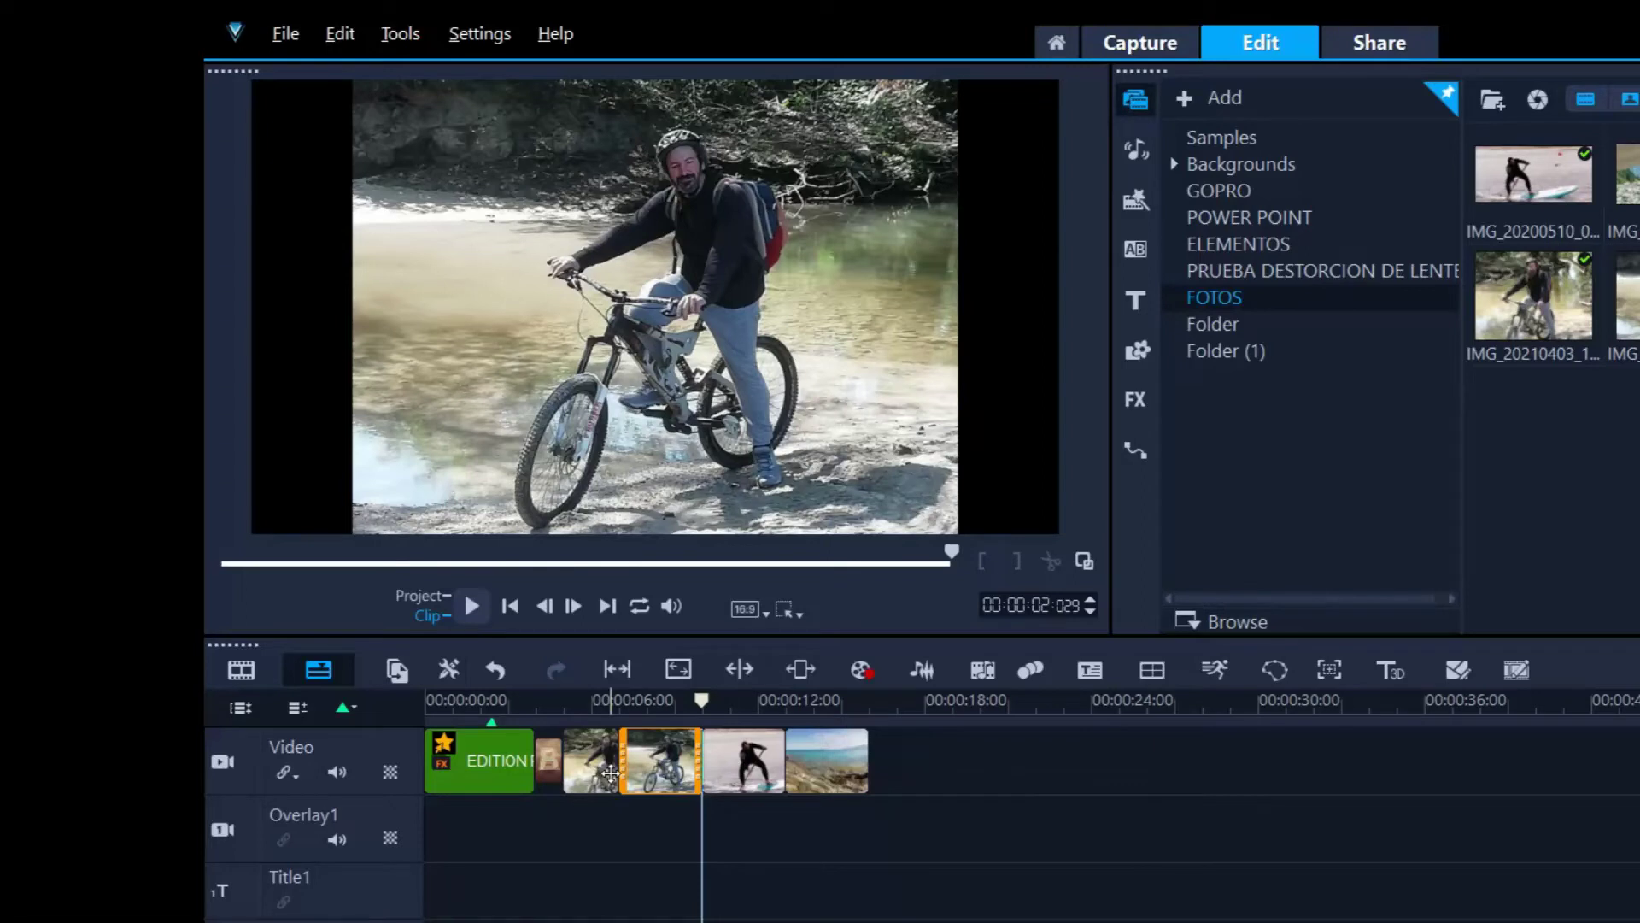
click(610, 774)
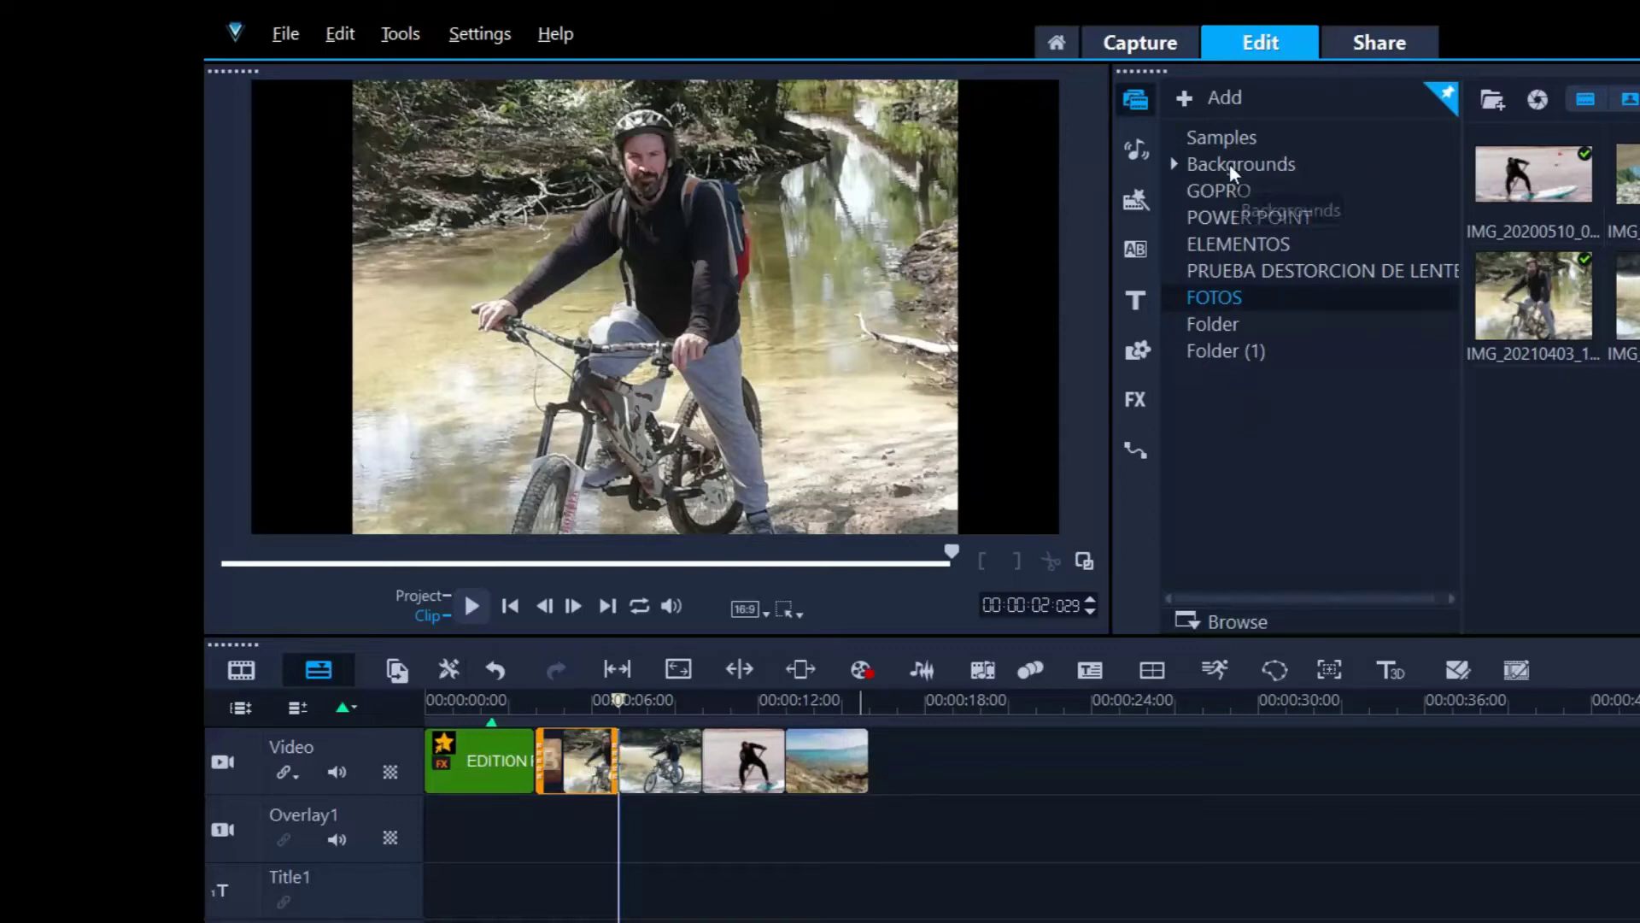
click(1139, 243)
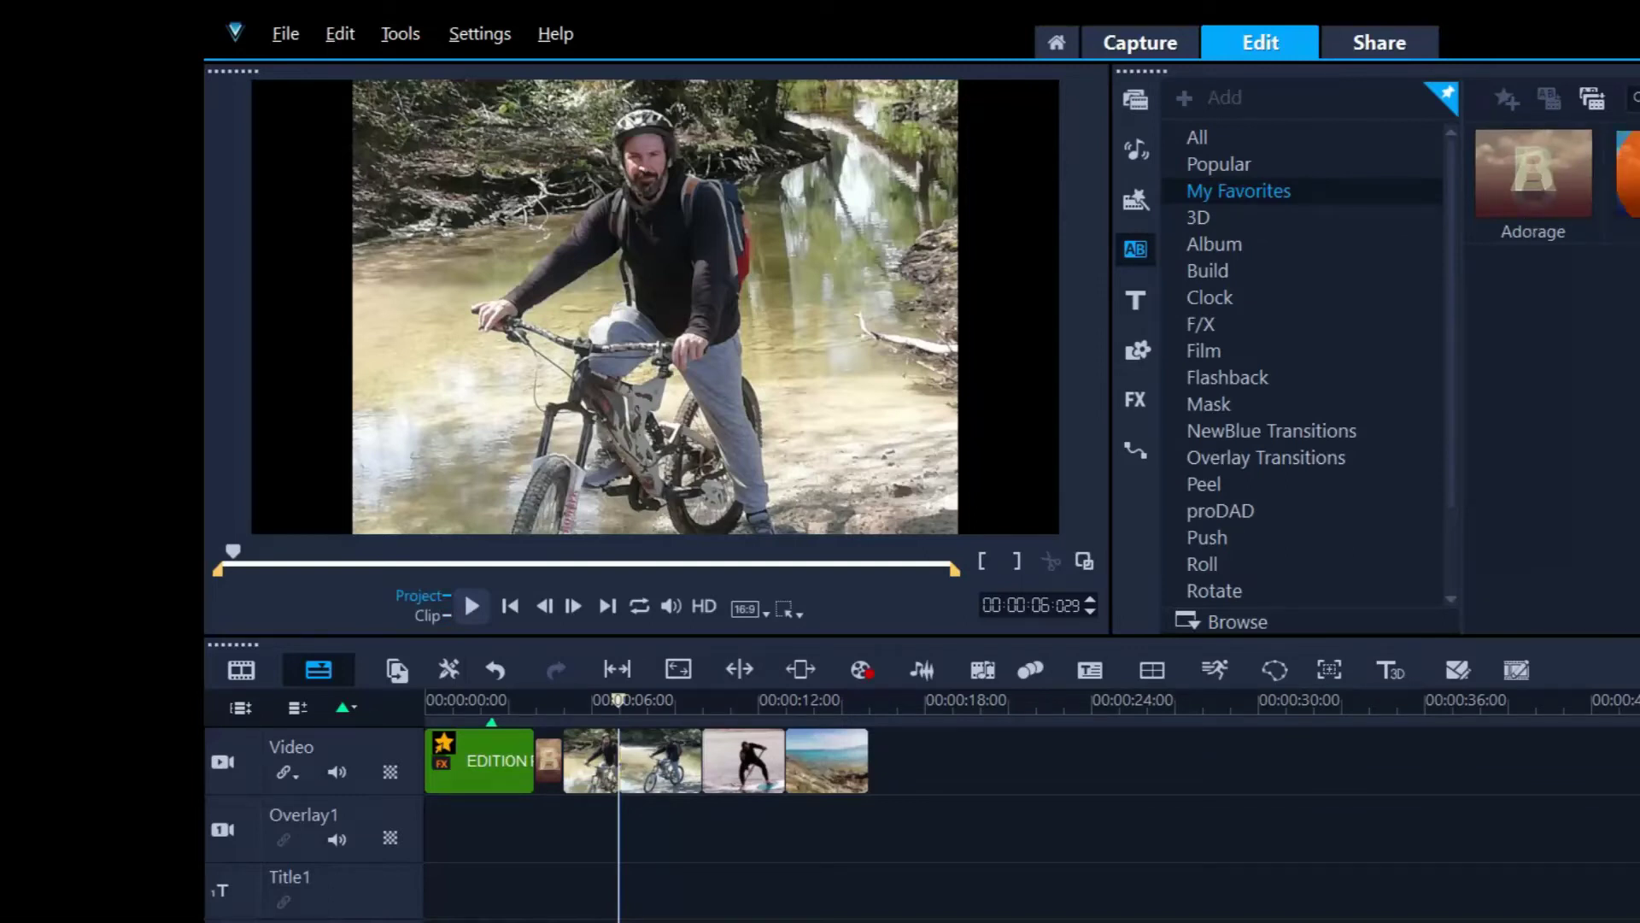
click(1627, 171)
drag(1628, 171, 696, 774)
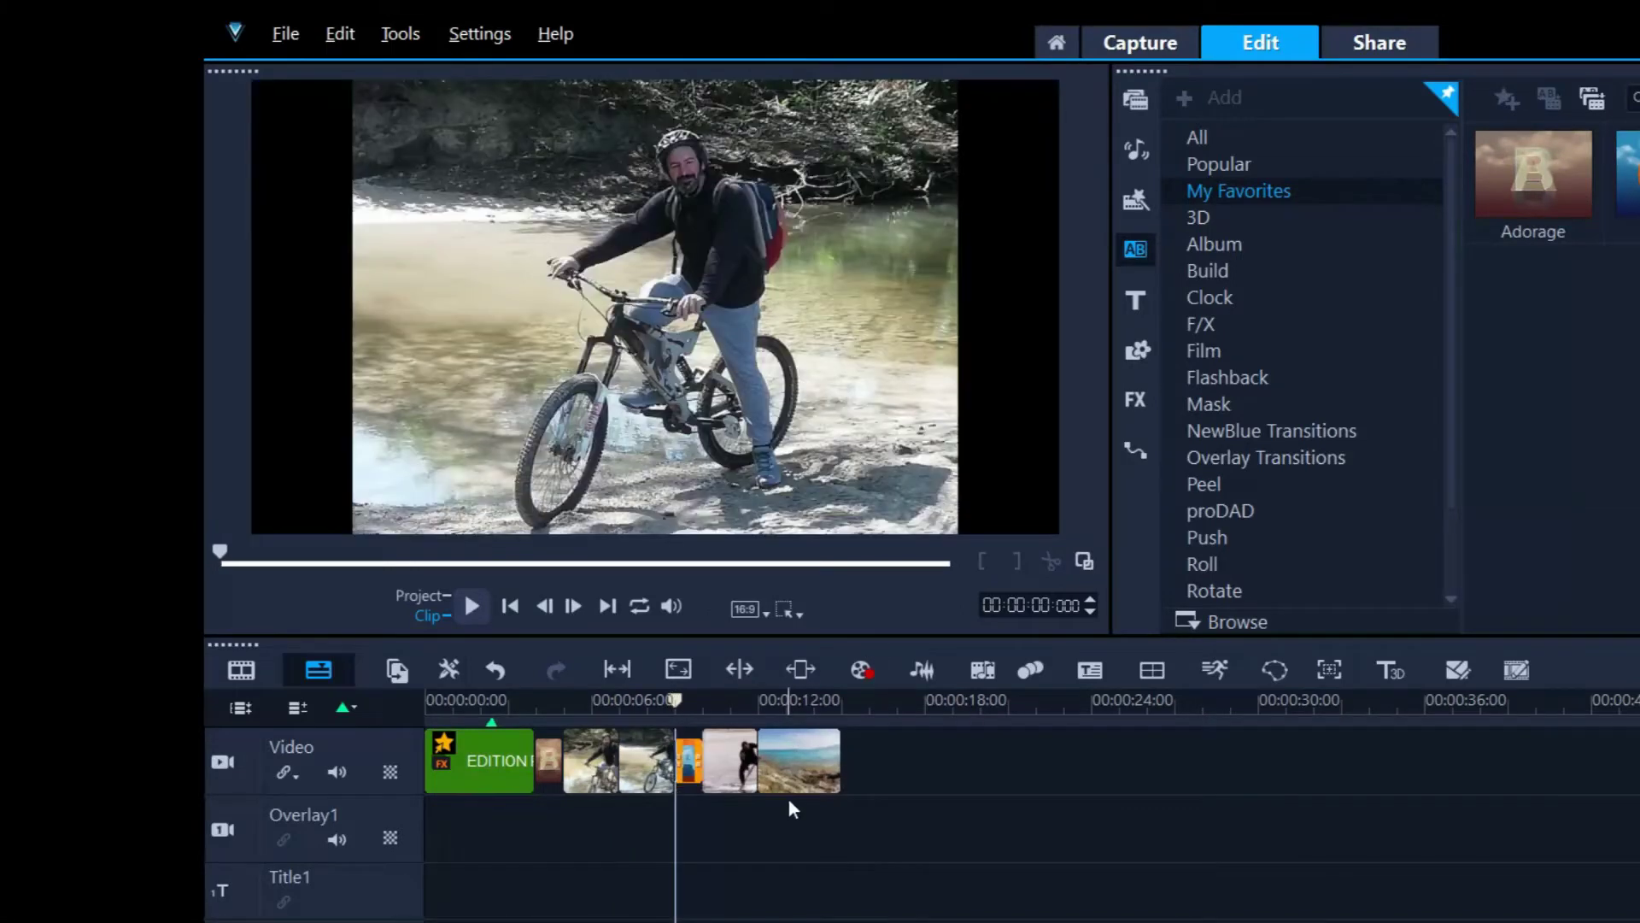
click(469, 608)
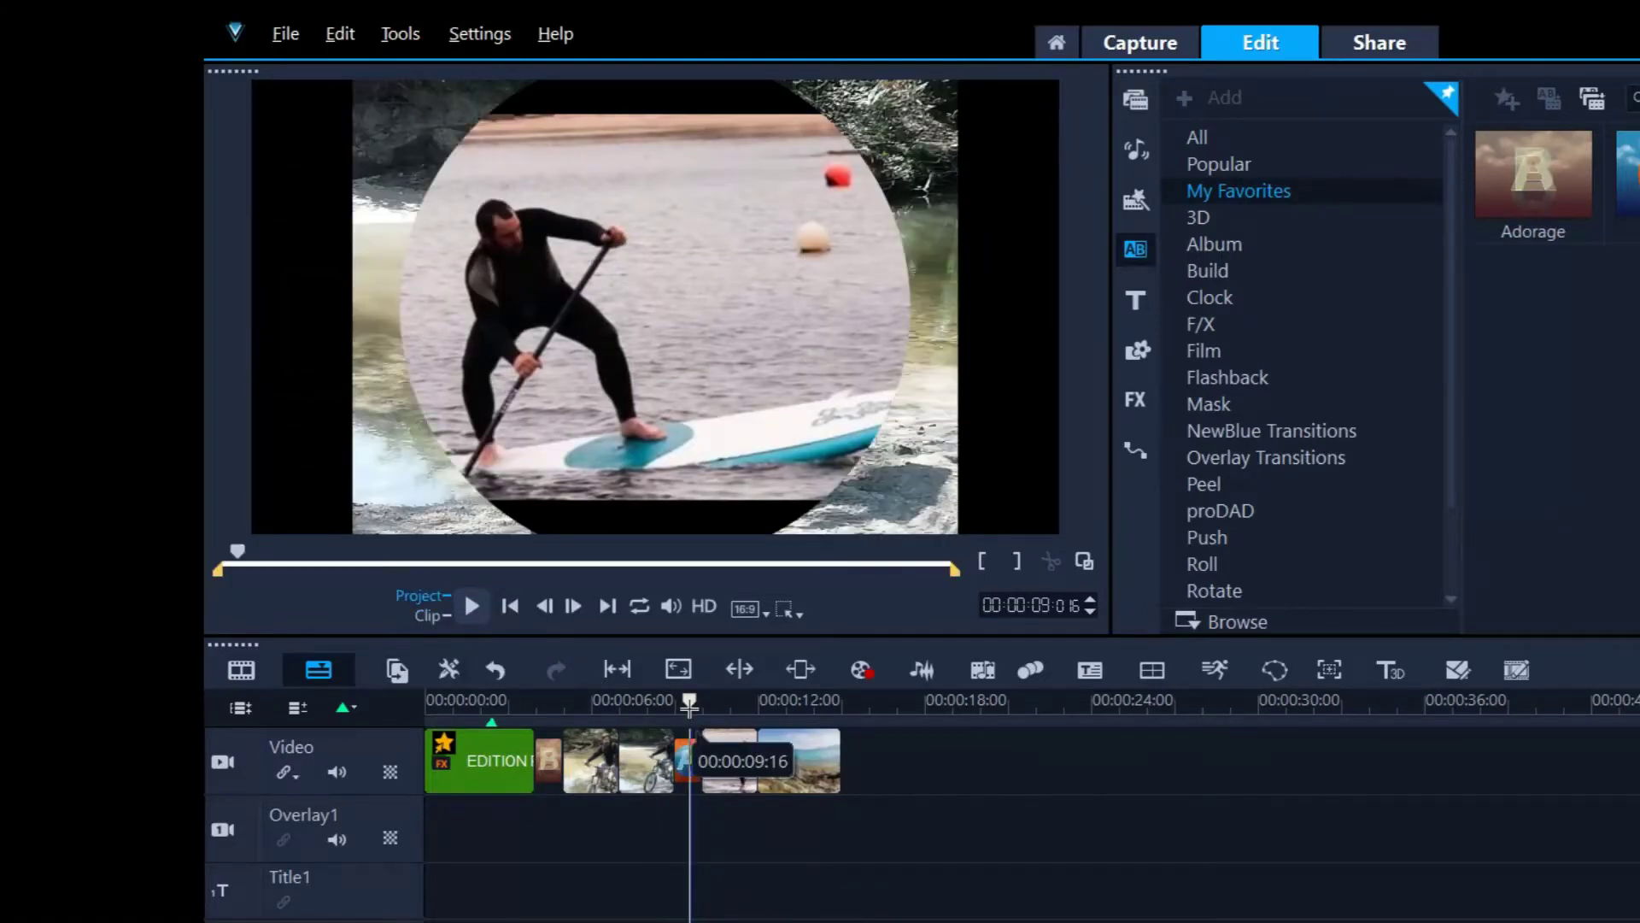
drag(690, 706, 686, 706)
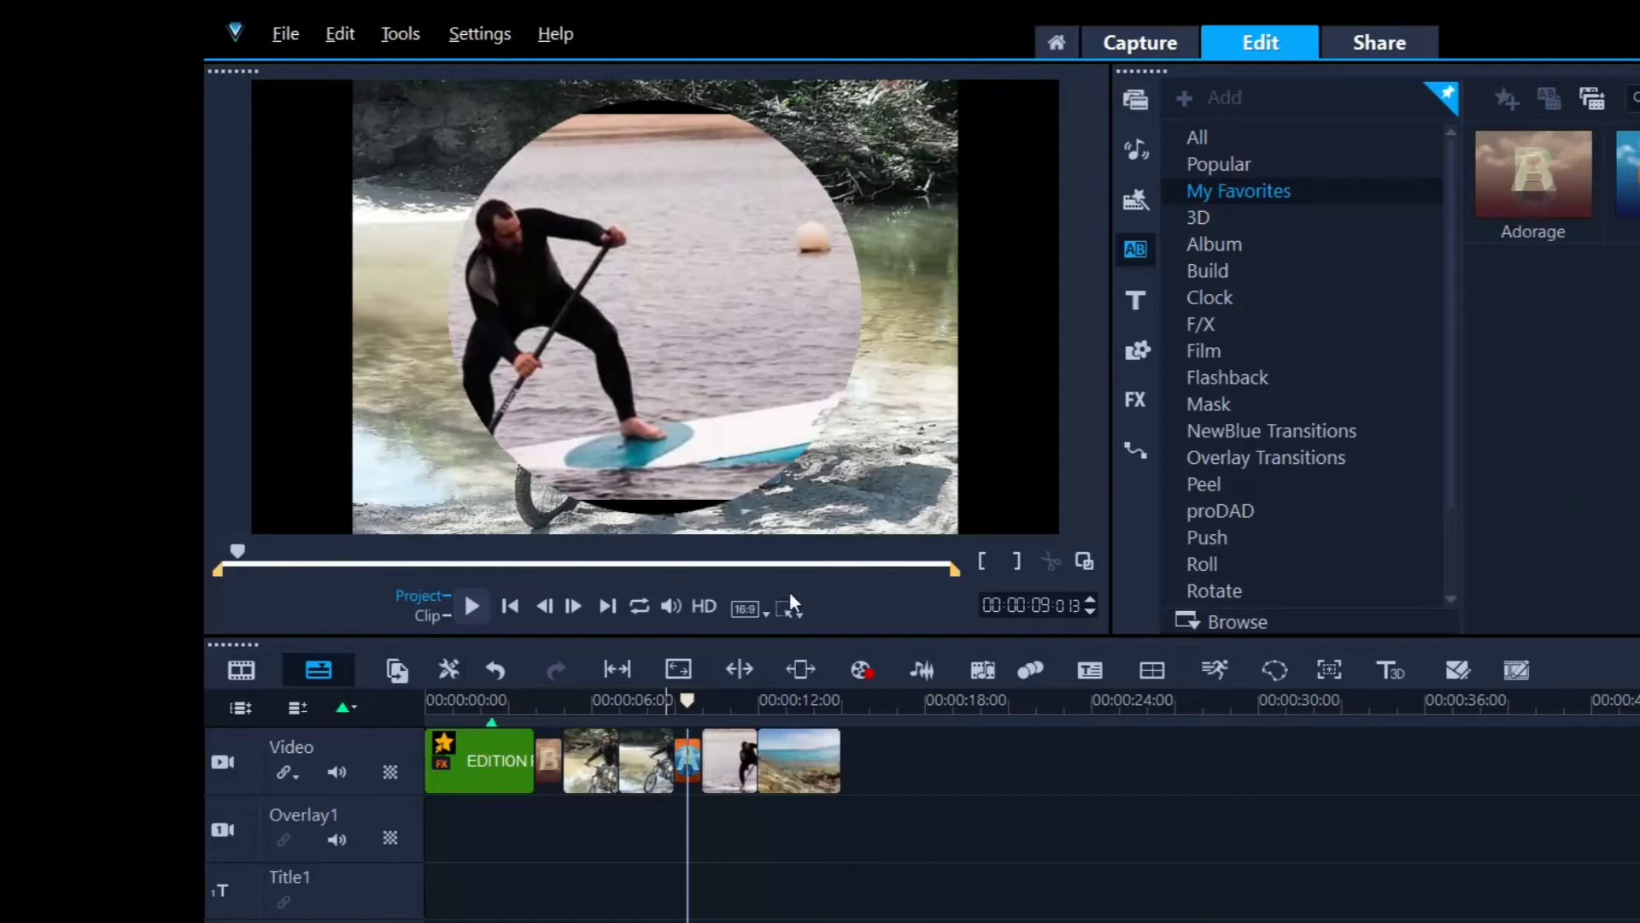
Move the Circle transition between the two bike photos and preview it there
click(626, 769)
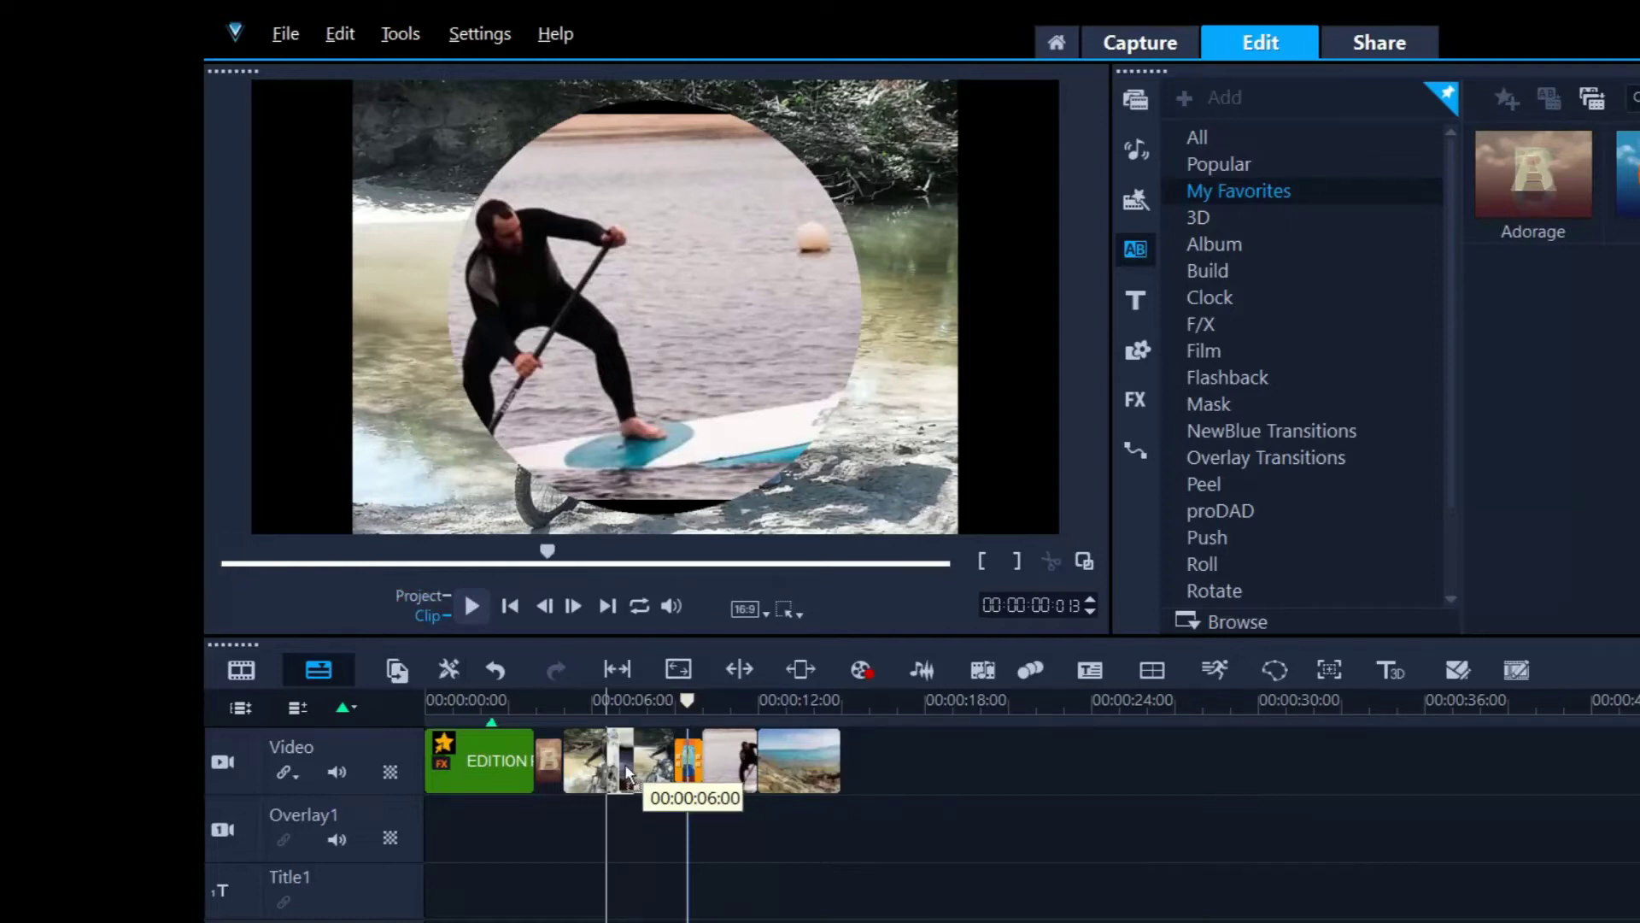
drag(626, 773, 624, 769)
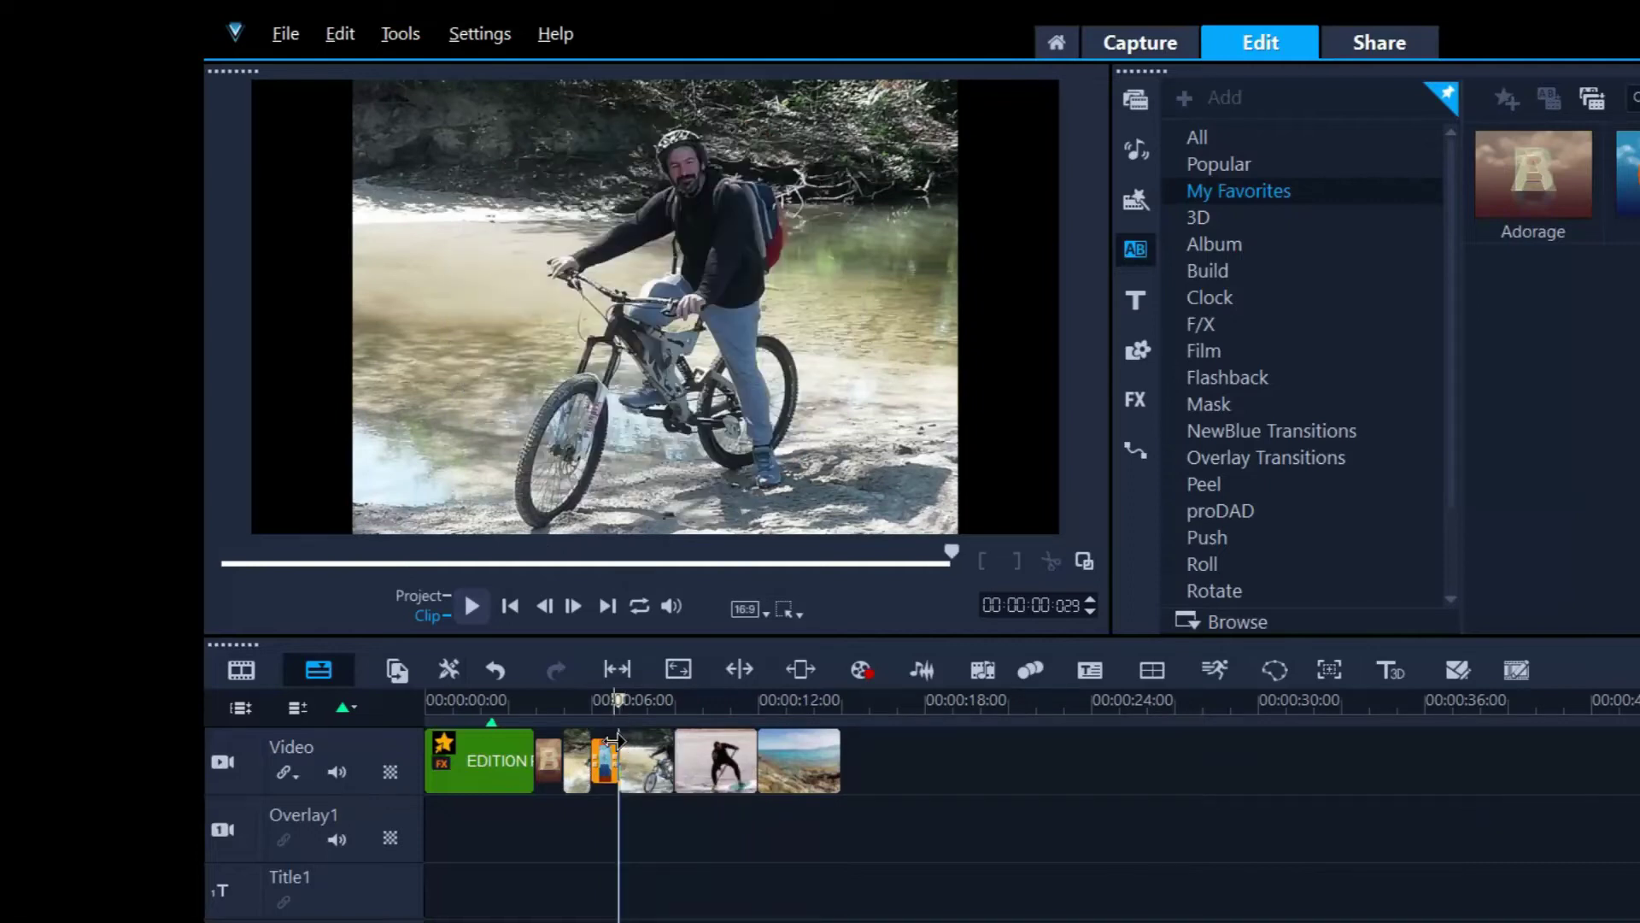
click(570, 703)
click(471, 606)
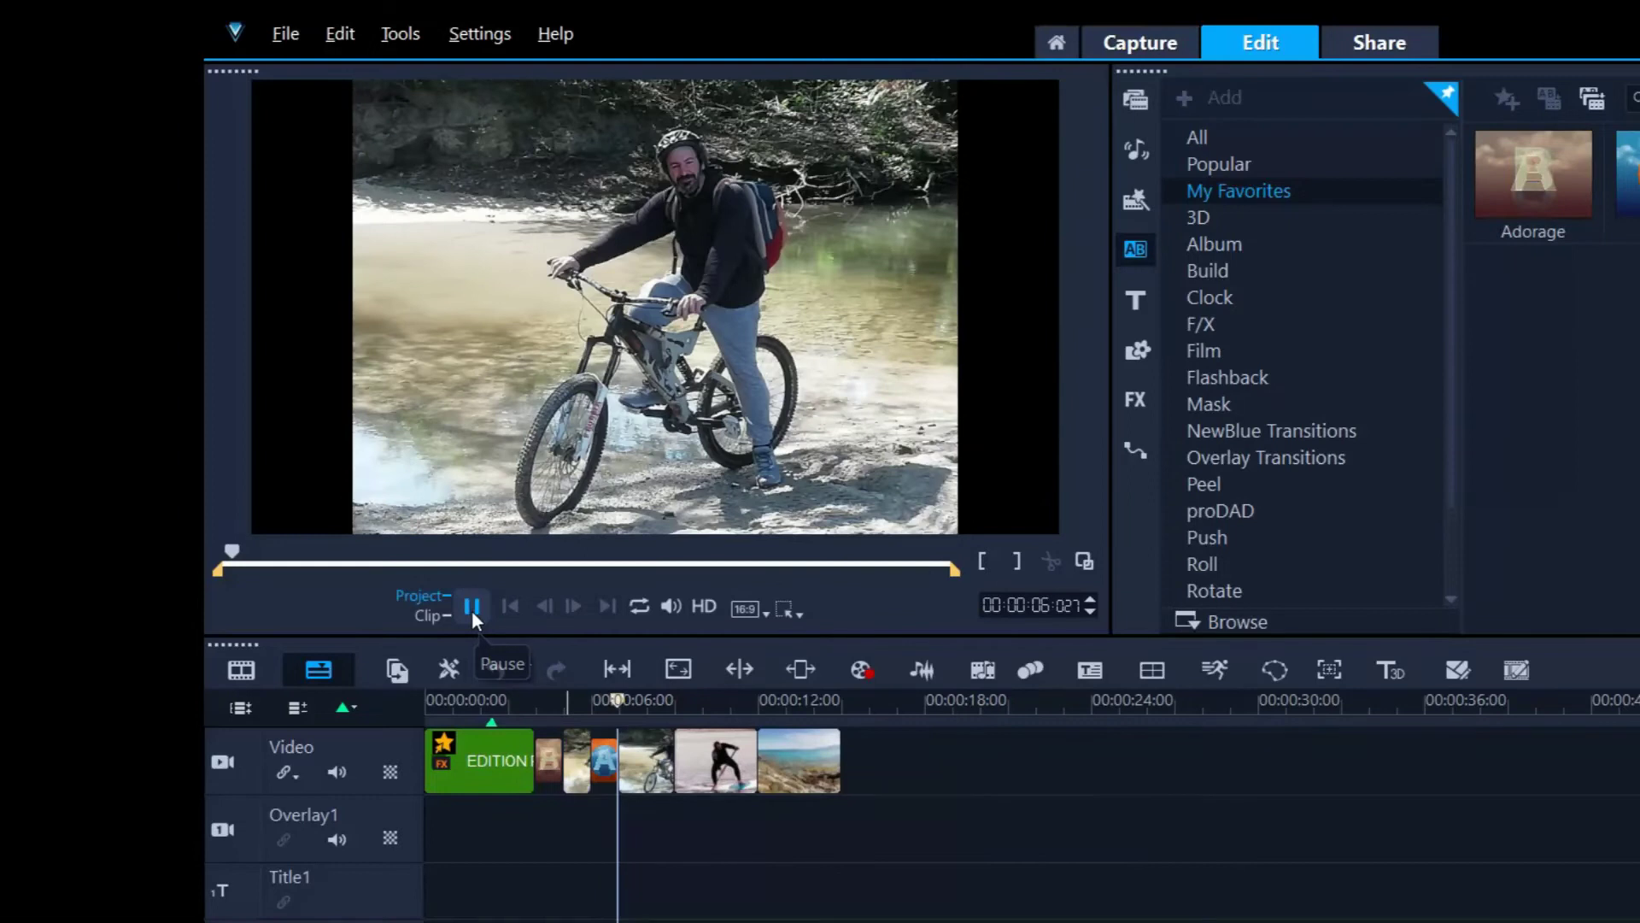
click(472, 606)
drag(626, 700, 601, 700)
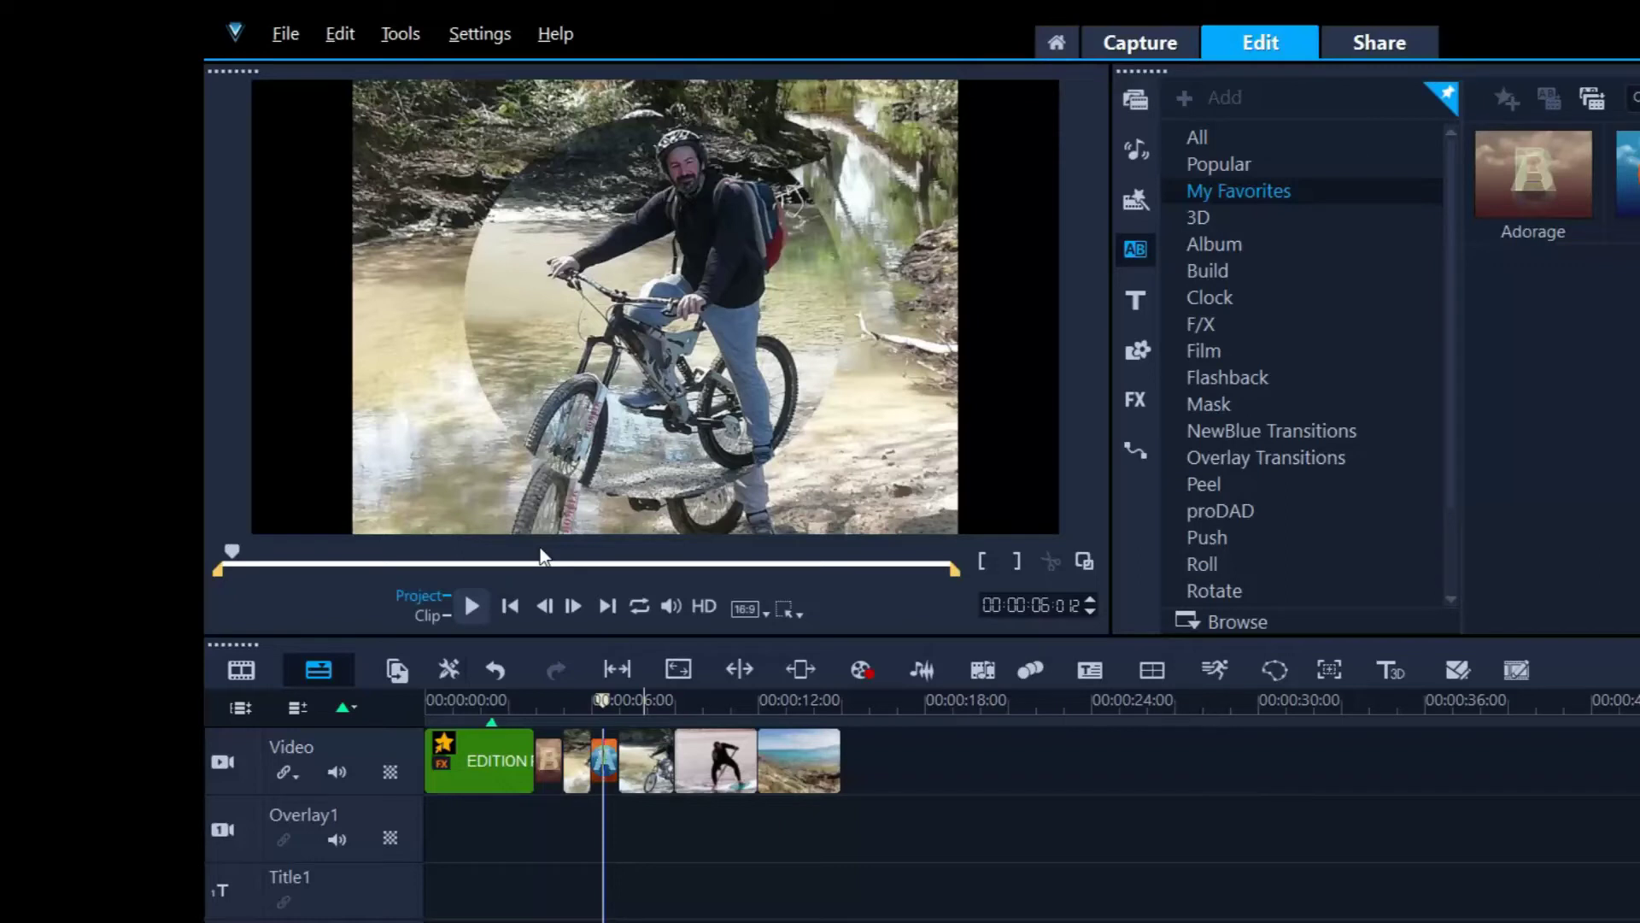
Move the Circle transition between the paddleboard photo and the beach photo, and play it from about the 10-second mark
drag(604, 765, 728, 791)
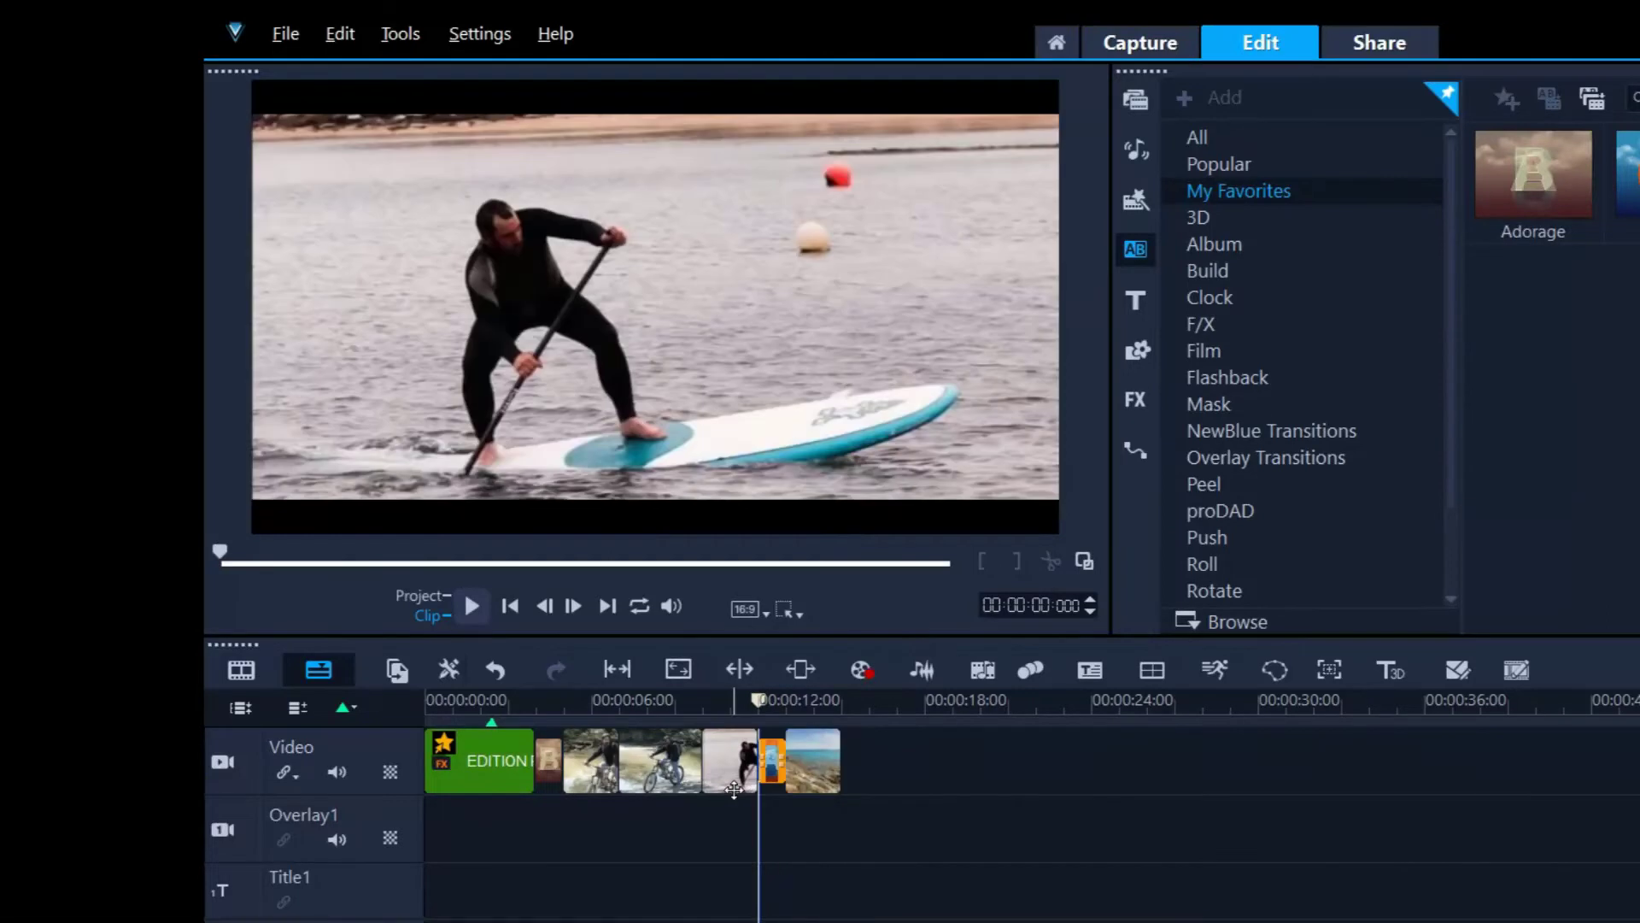
click(722, 701)
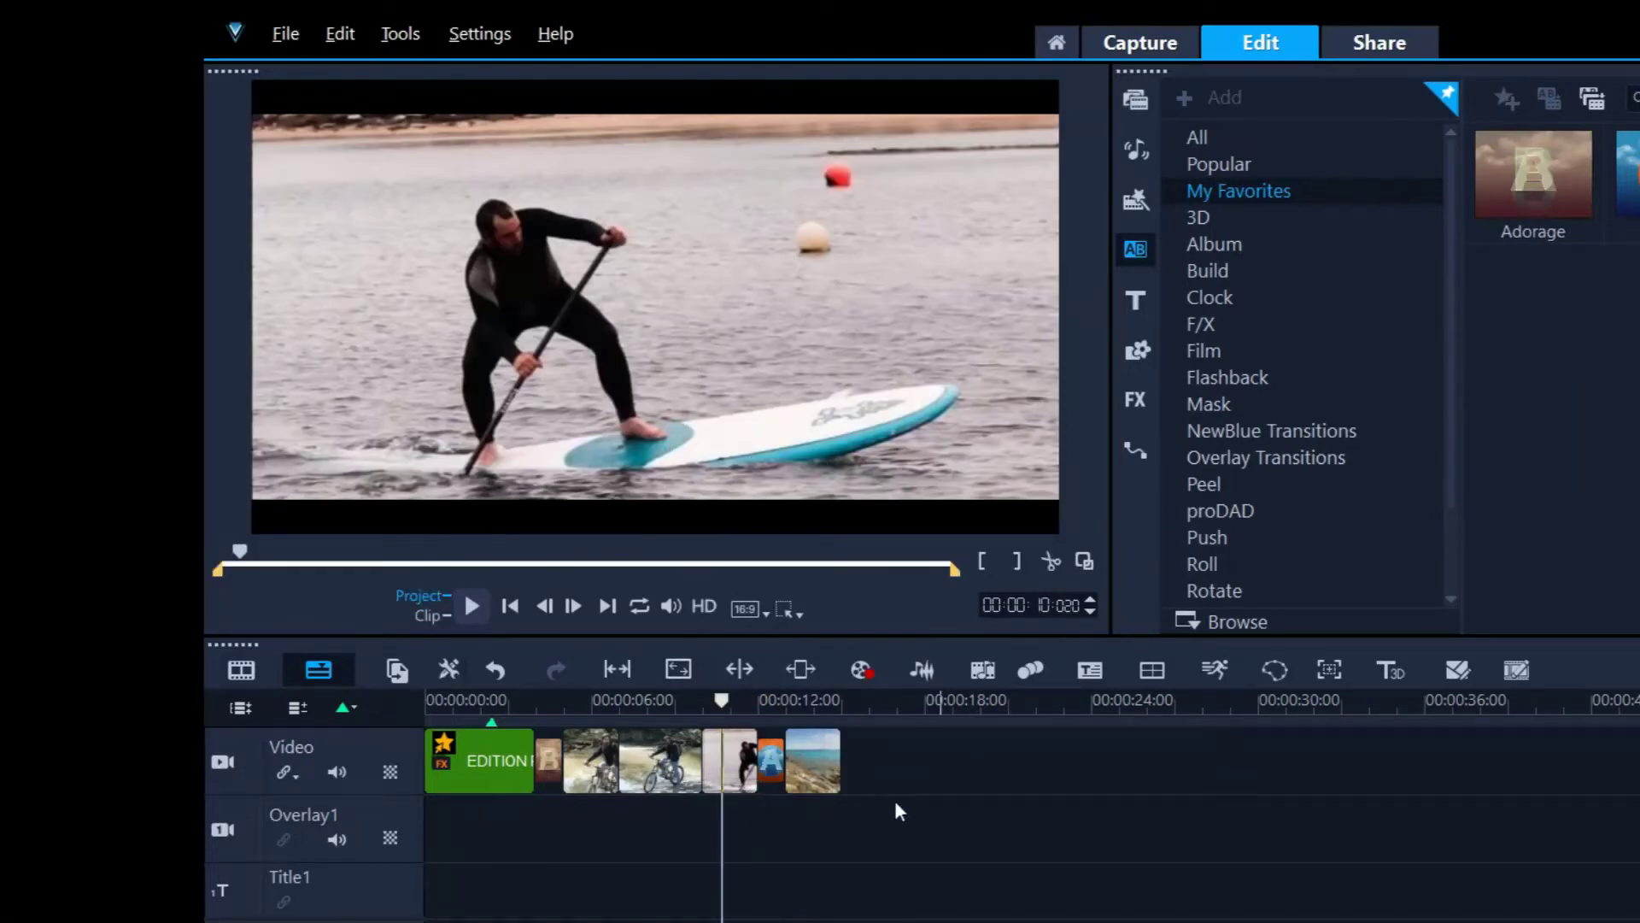
click(470, 608)
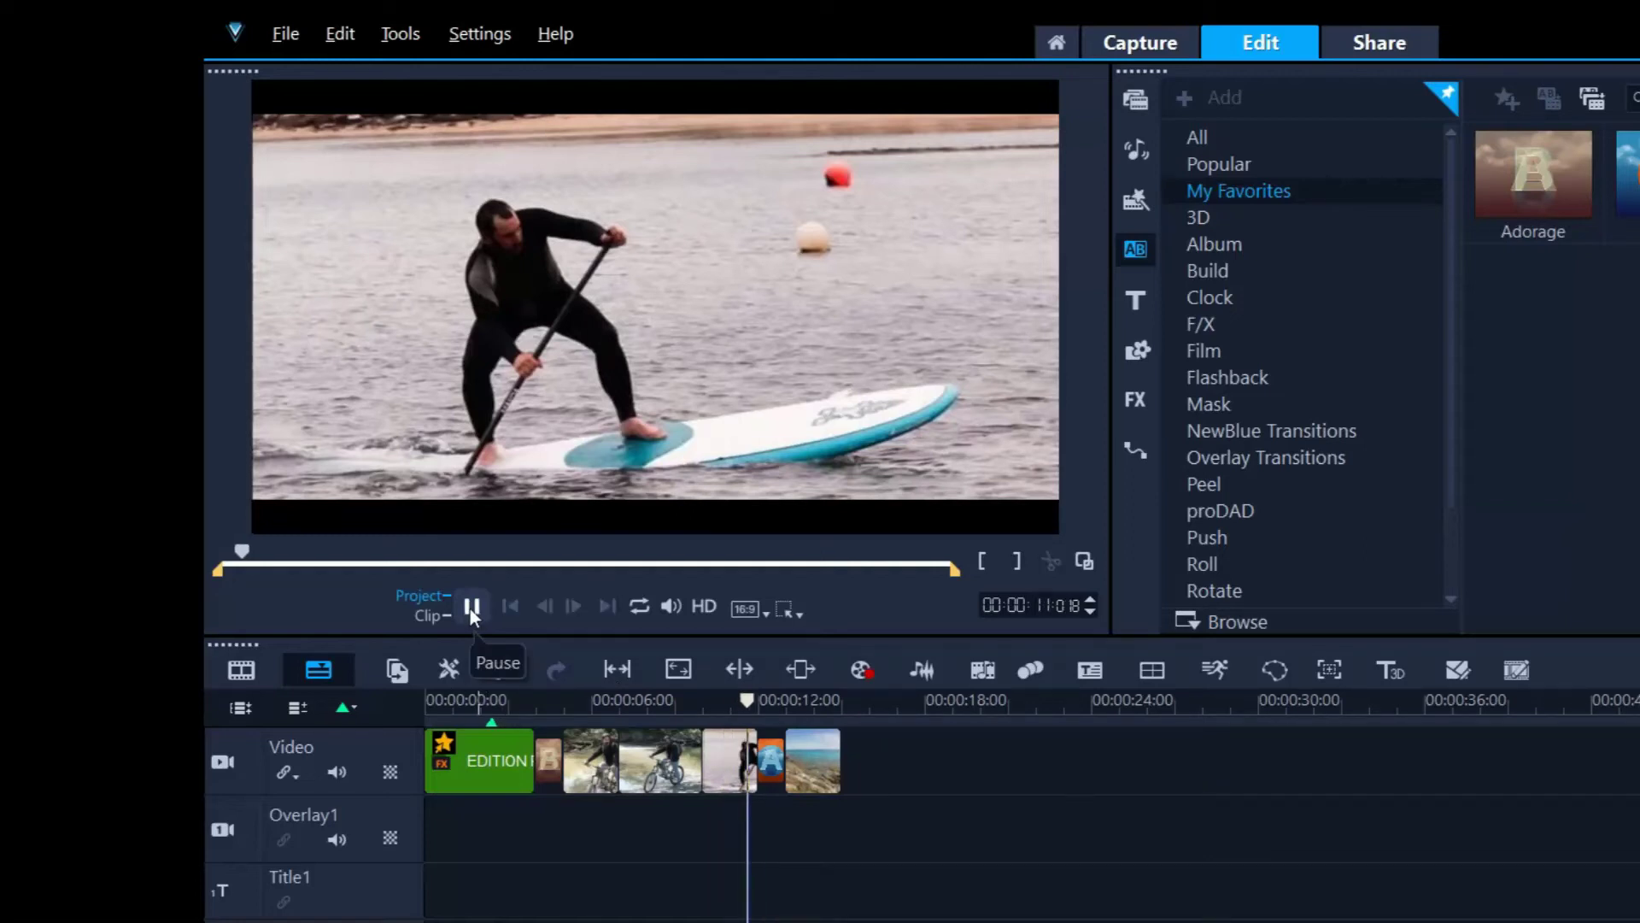
click(470, 607)
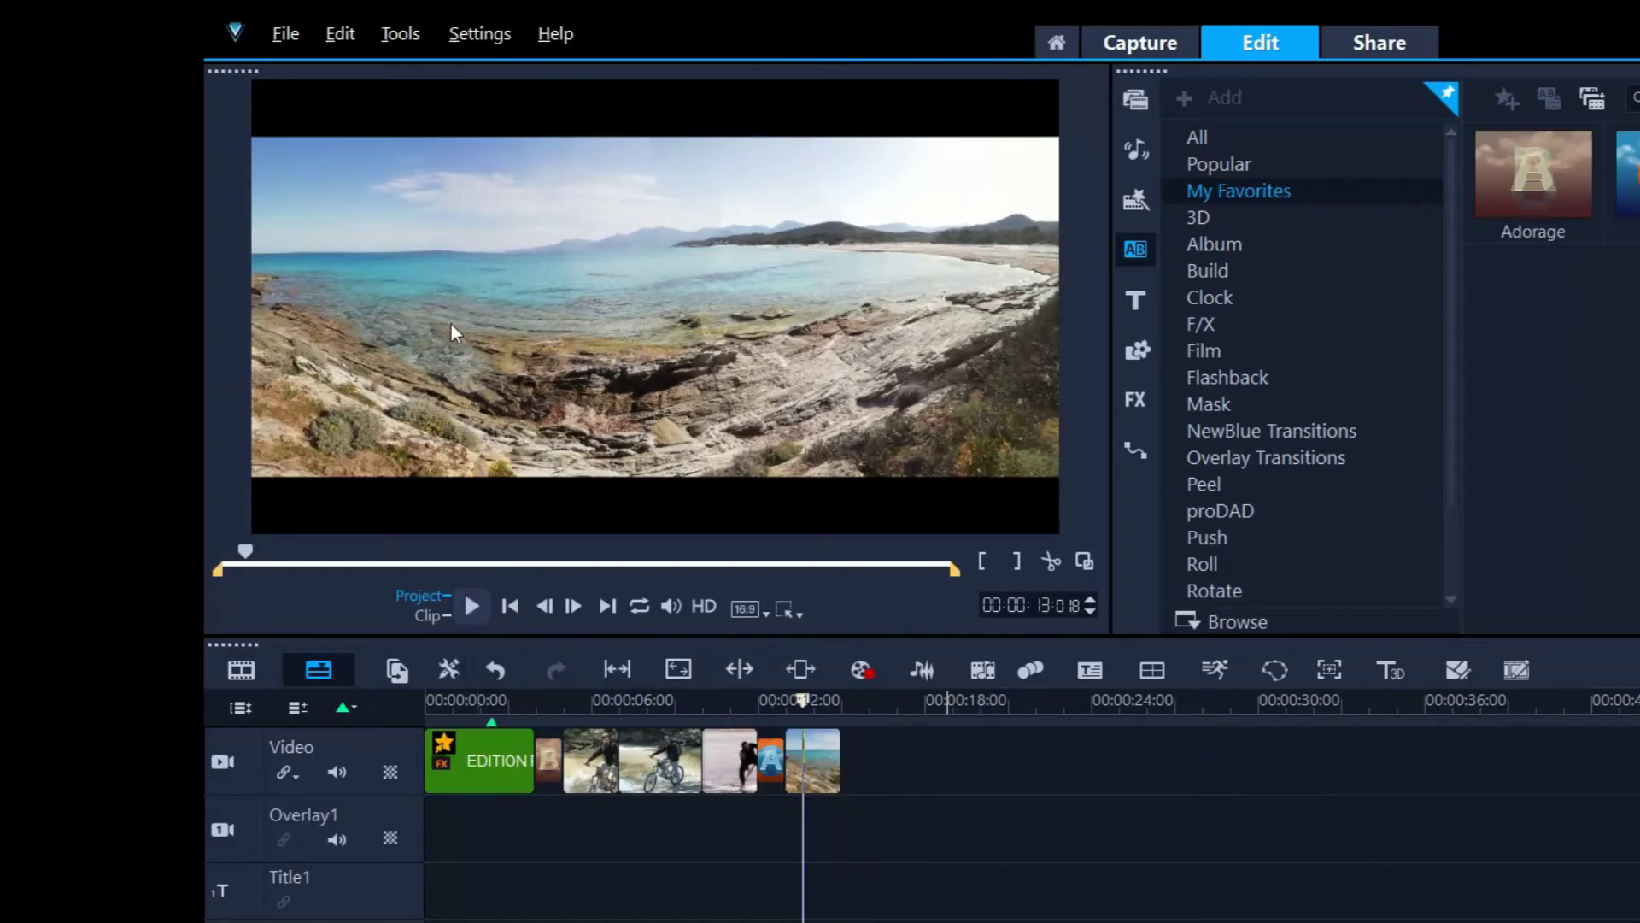
drag(795, 741, 697, 727)
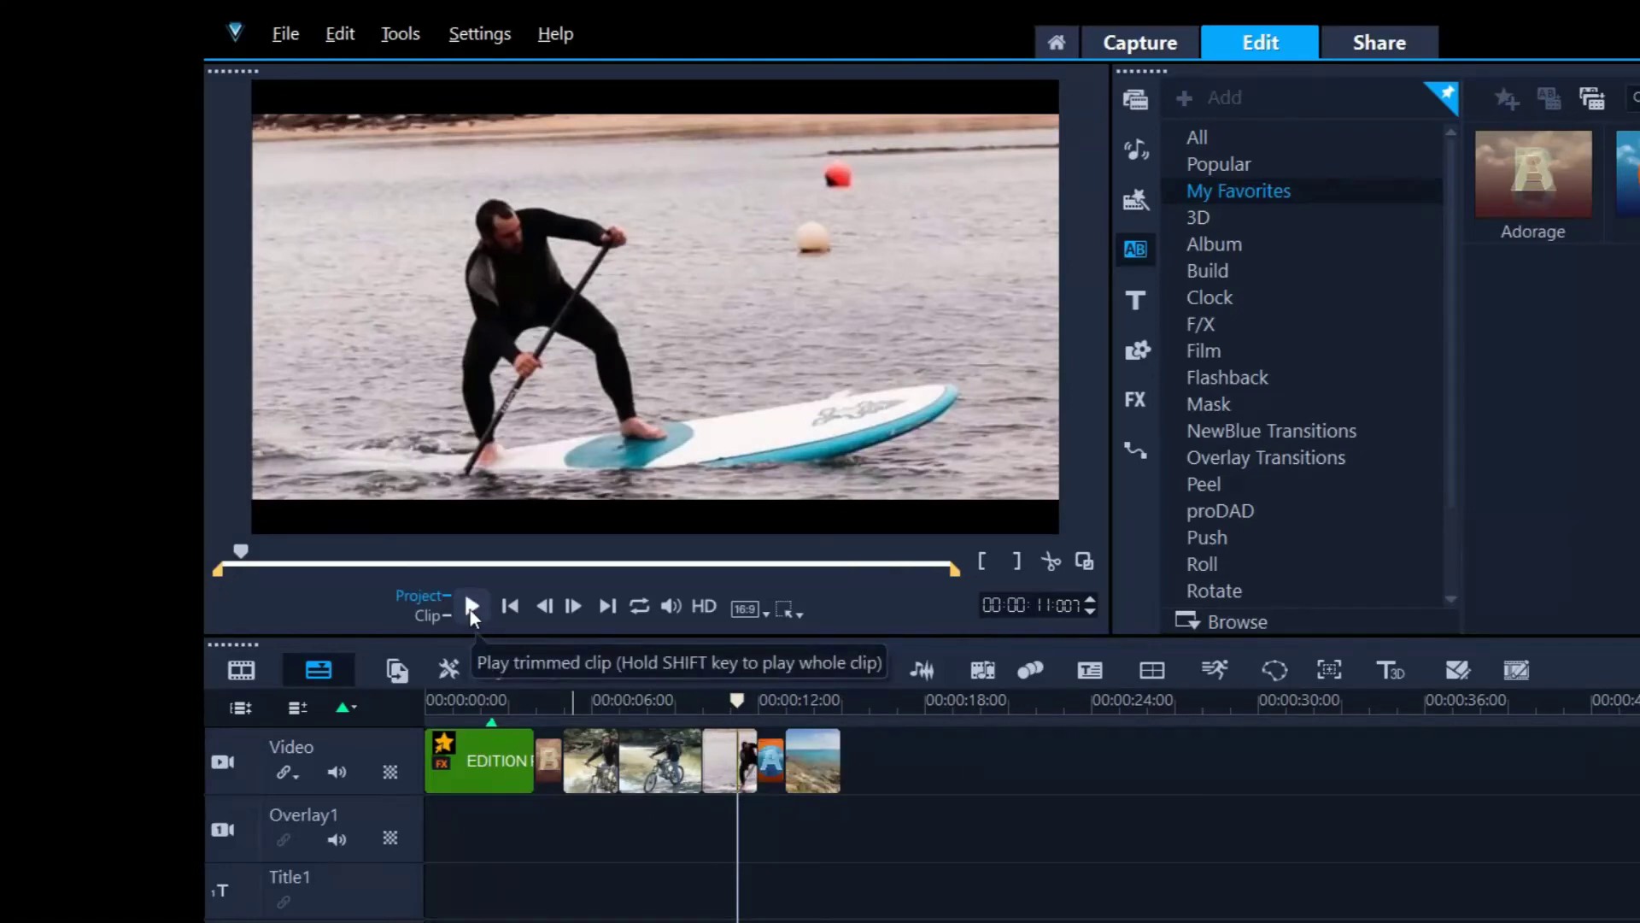
Add the clip 20210403_103644.mp4 from the GOPRO folder to the end of the video track, after the beach photo
click(729, 763)
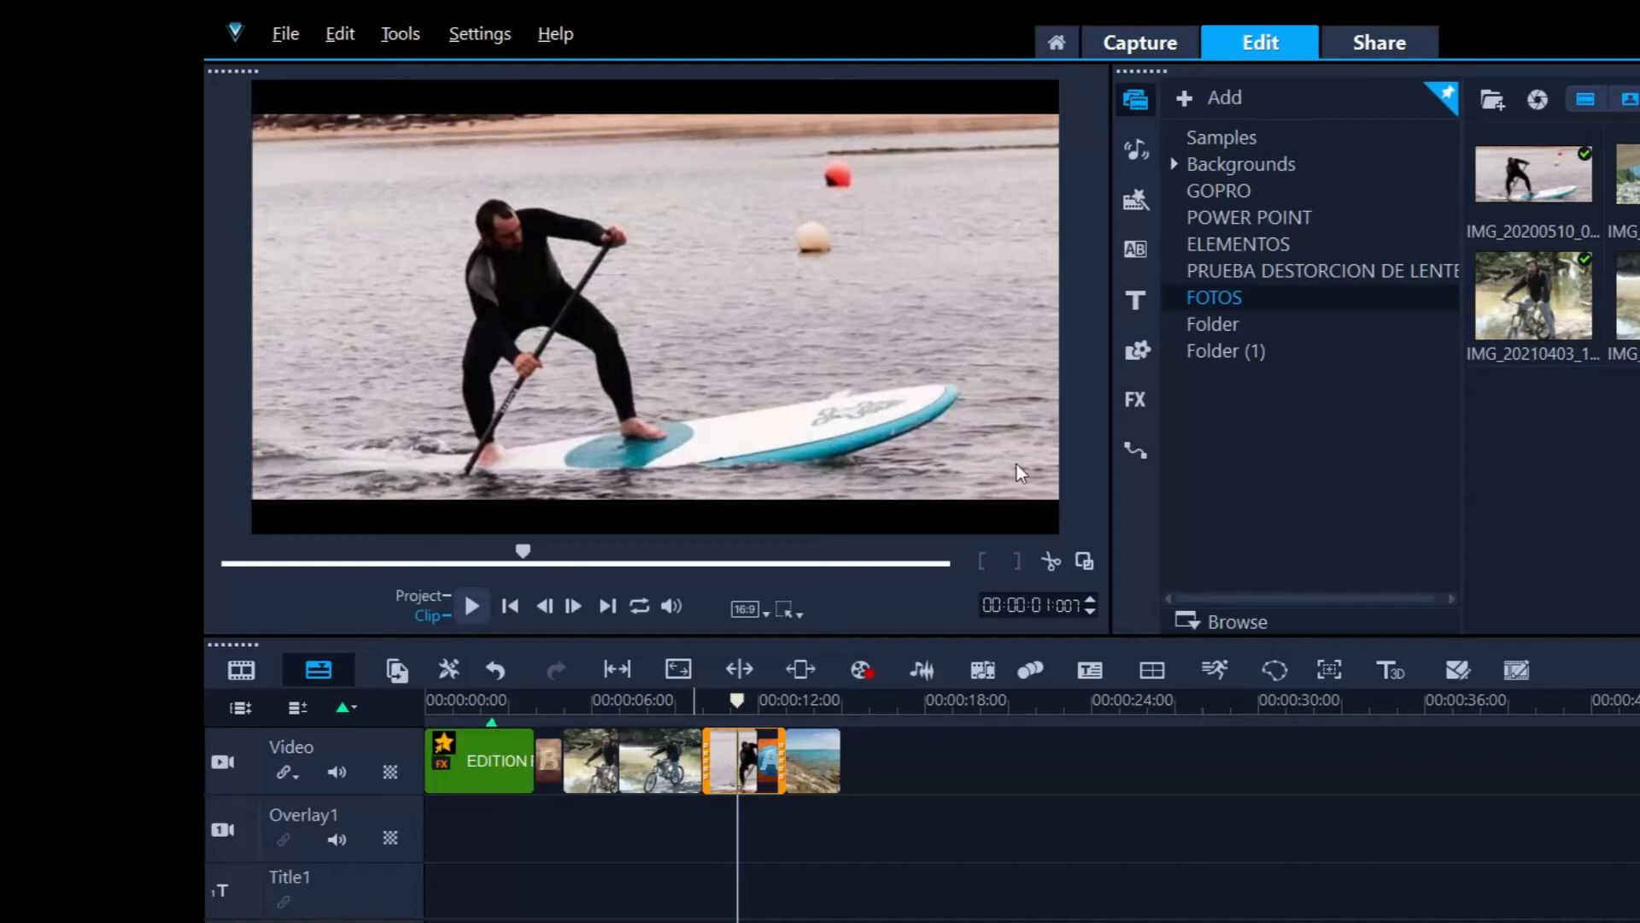
click(814, 774)
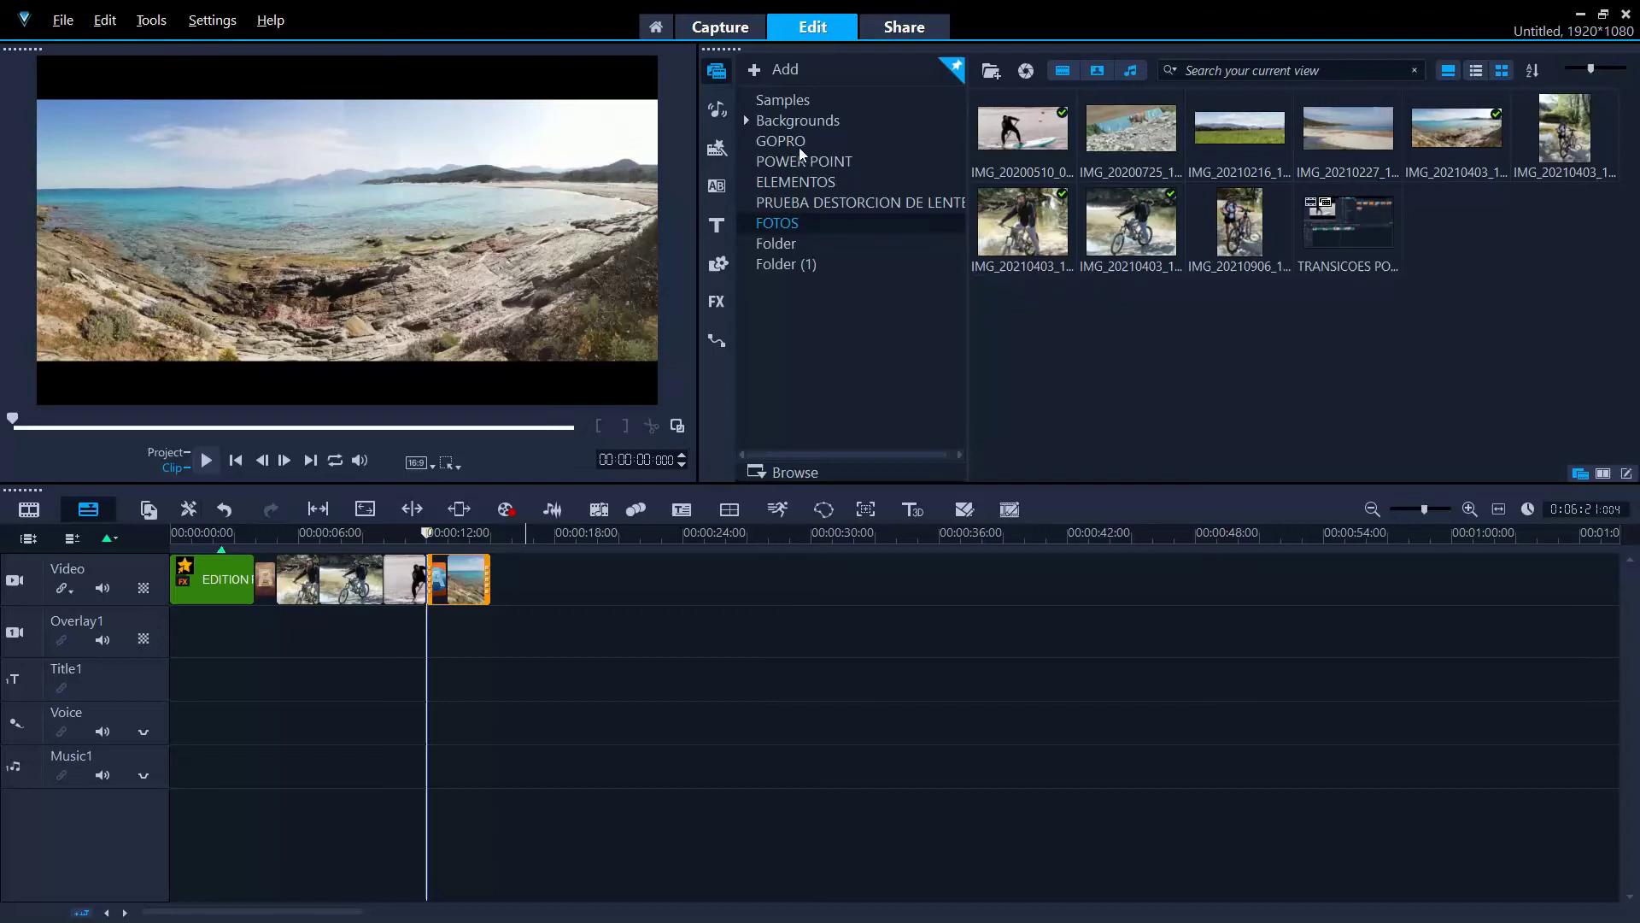
click(798, 147)
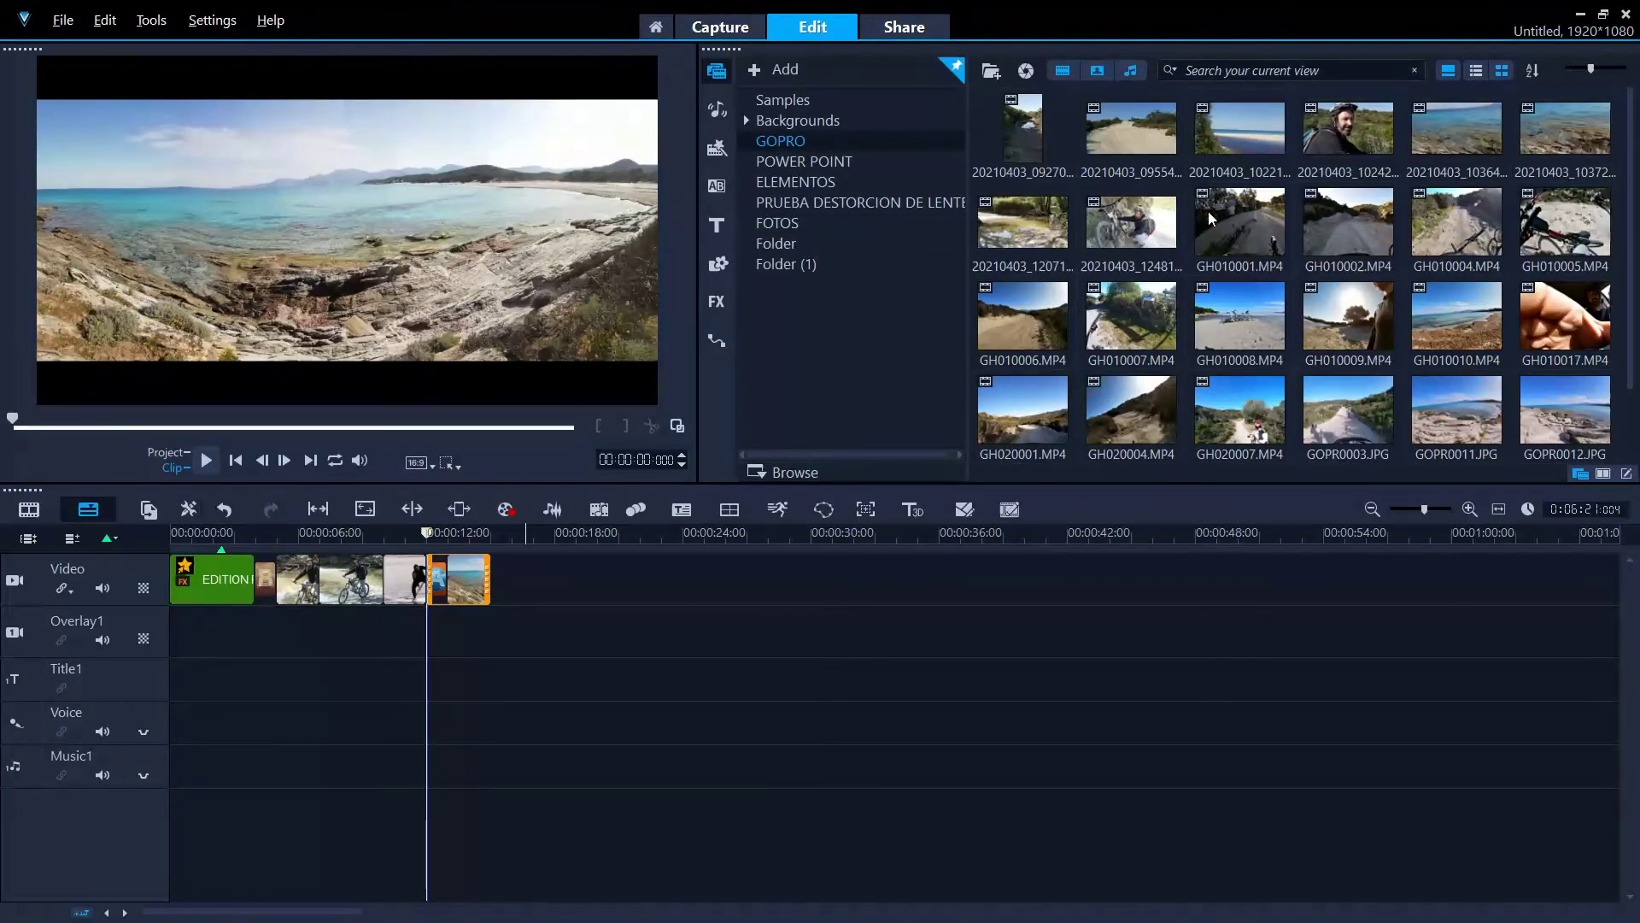
click(1460, 151)
drag(1460, 151, 683, 598)
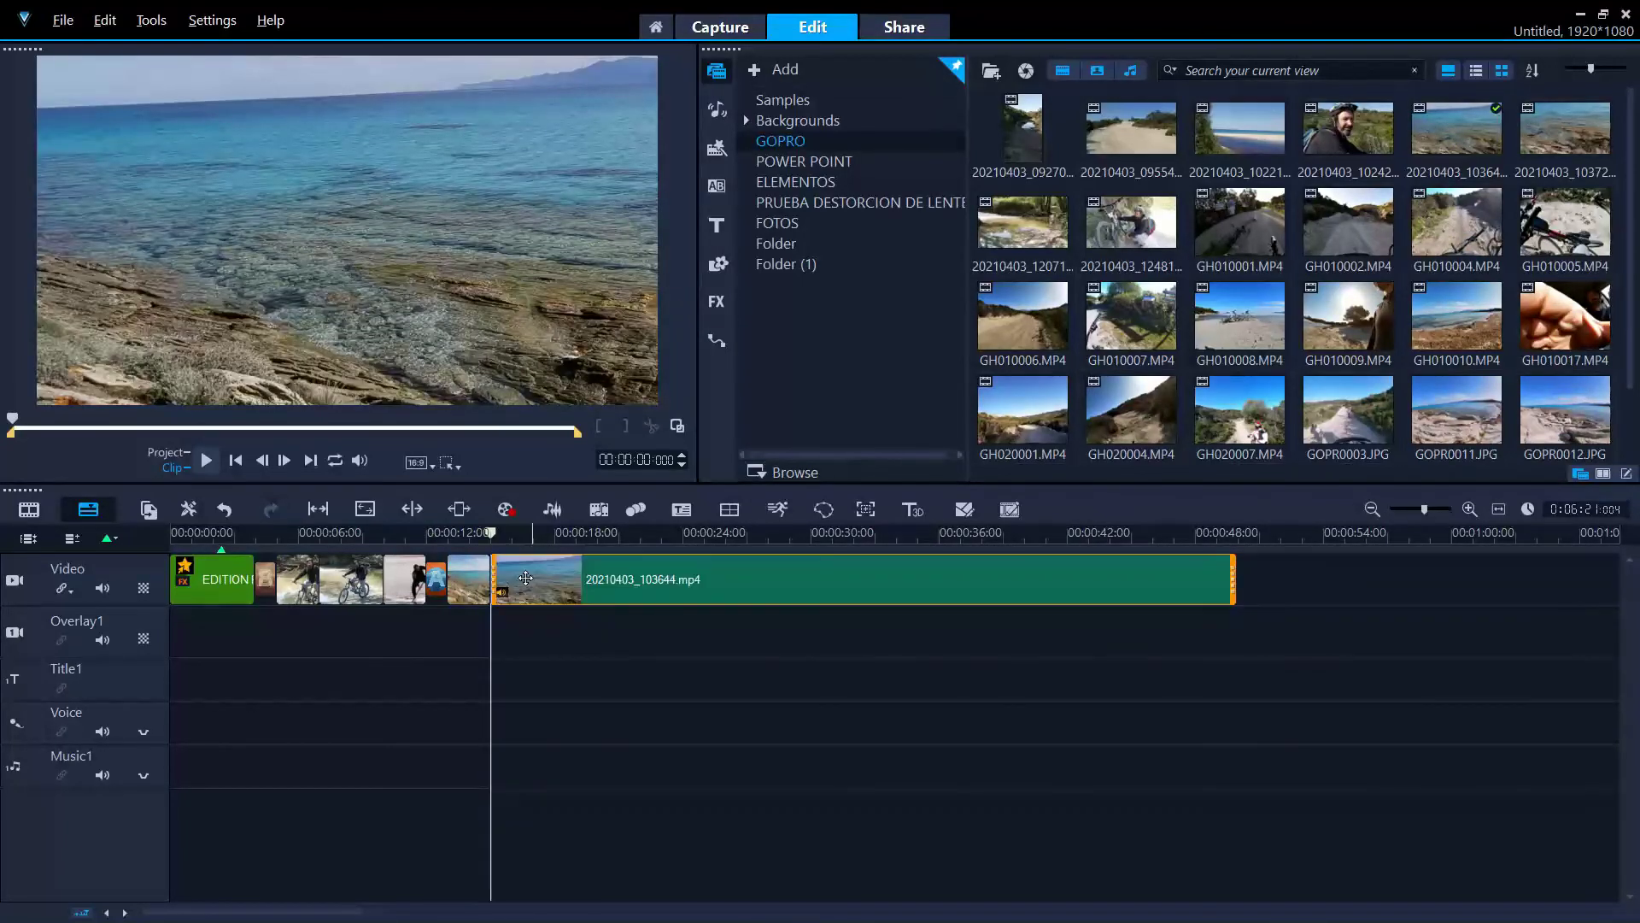
Apply Video Fade In to the 20210403_103644.mp4 clip, and preview its start alone and within the project
right_click(526, 583)
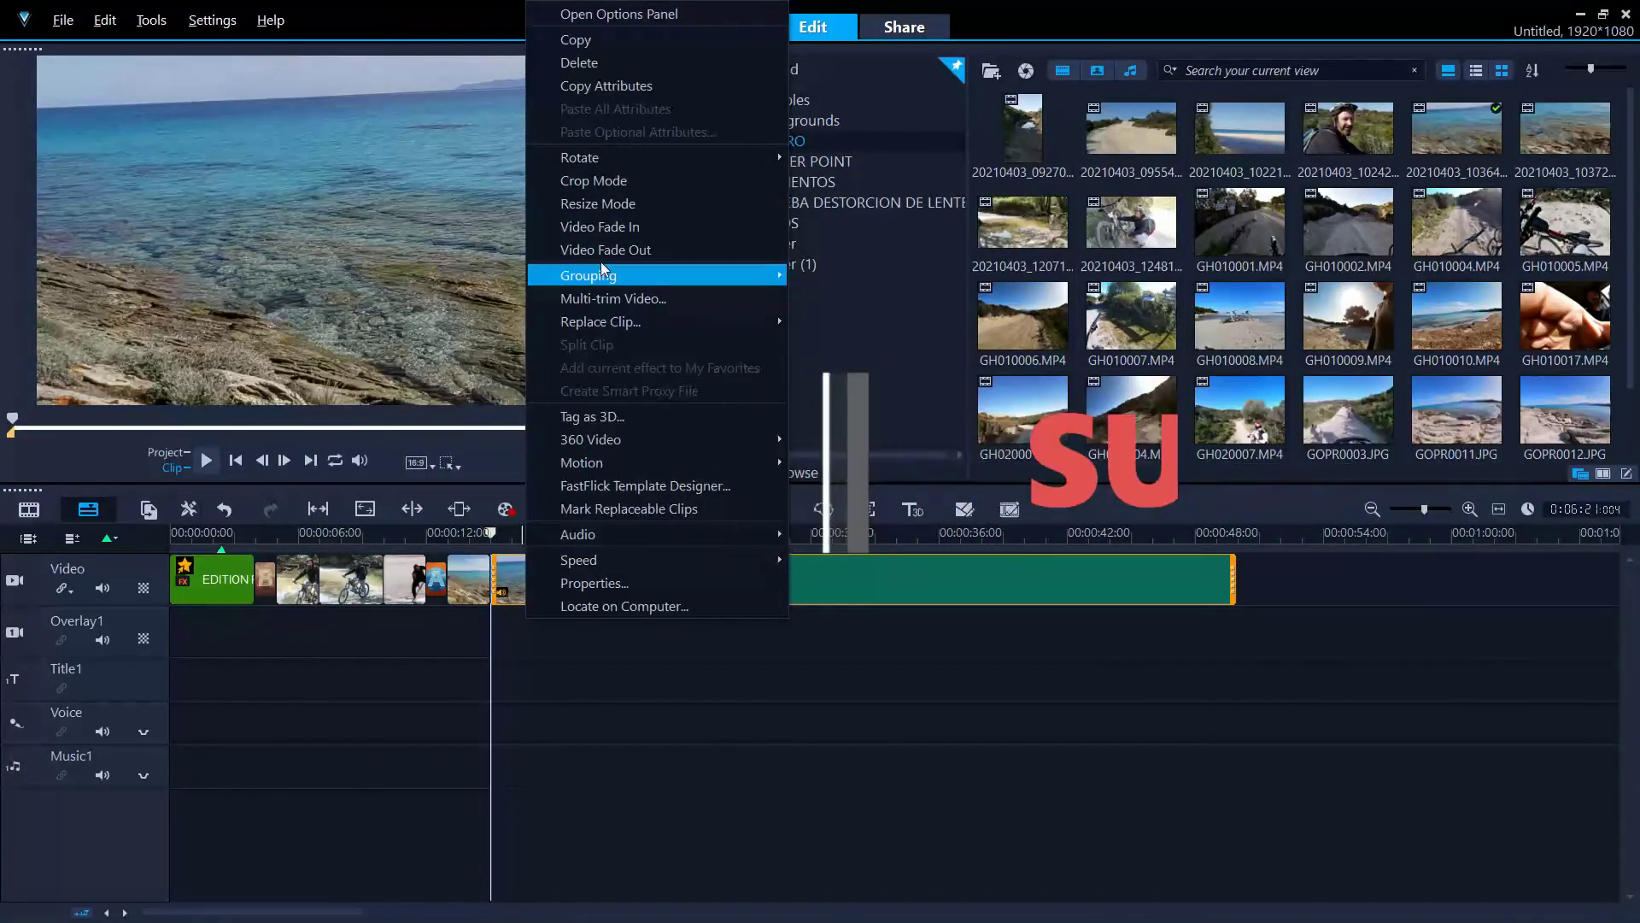
click(604, 228)
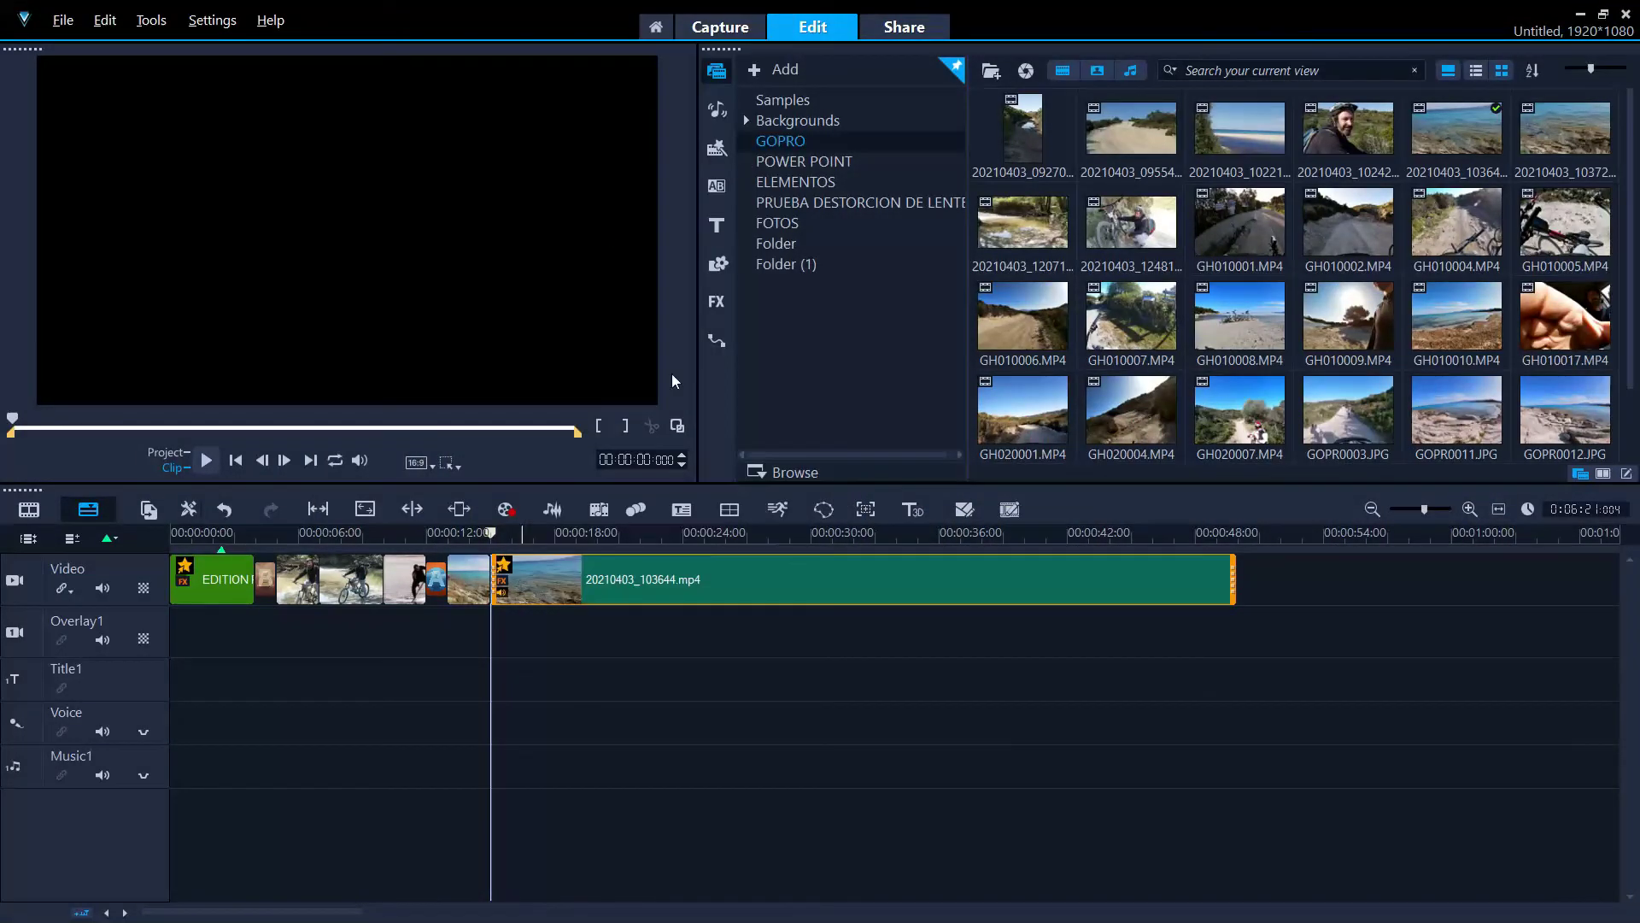
click(205, 460)
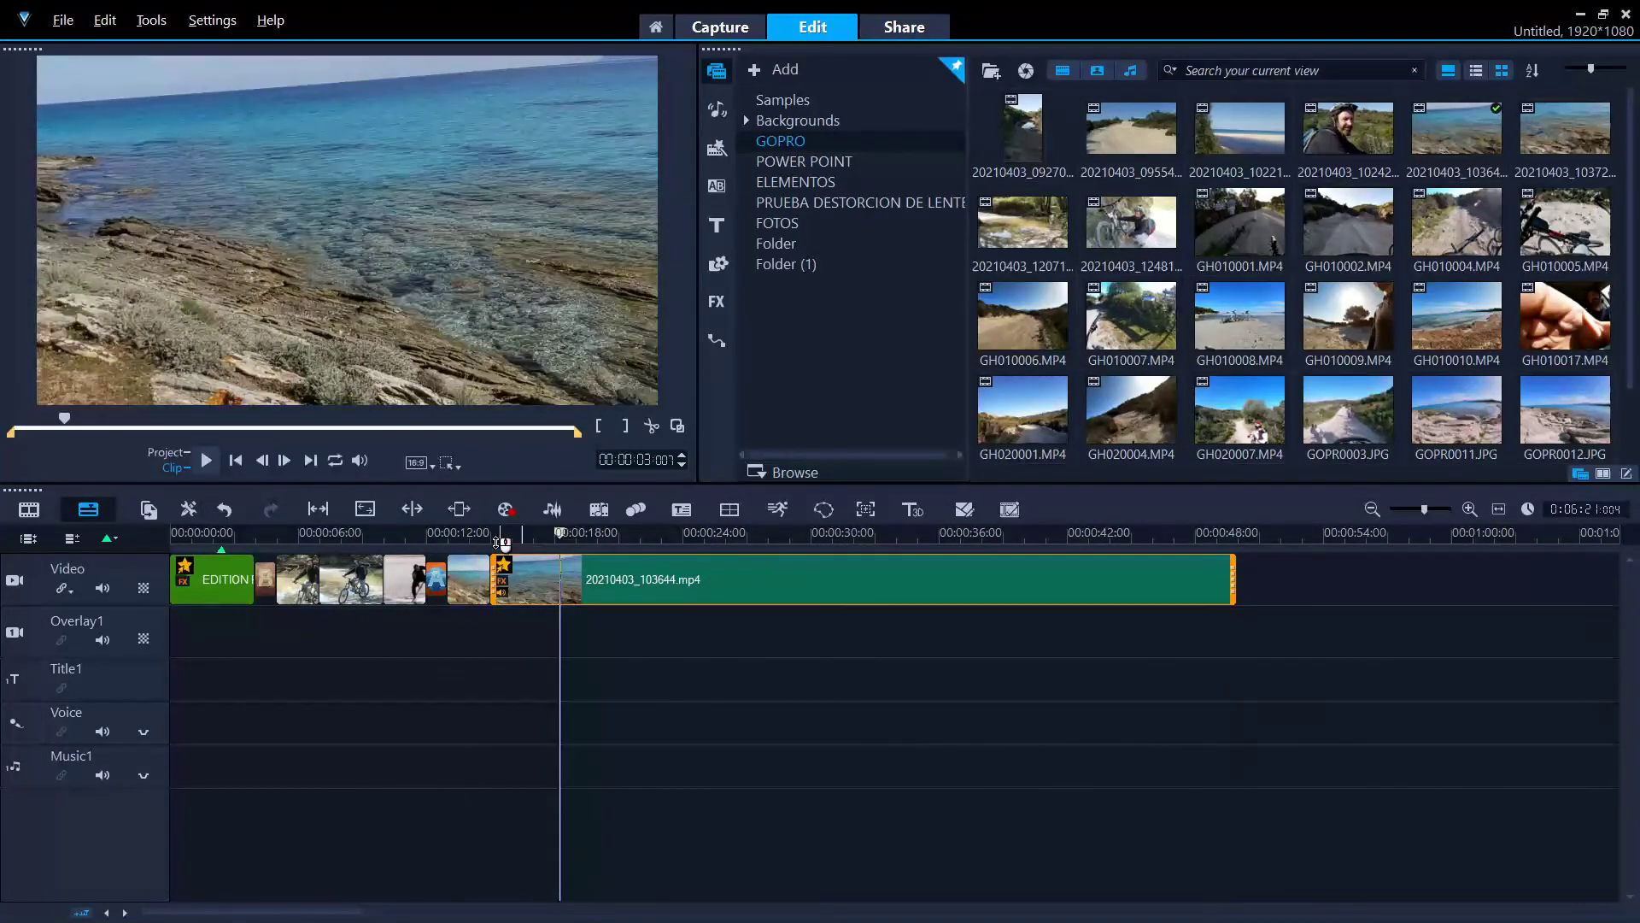
click(488, 534)
click(205, 461)
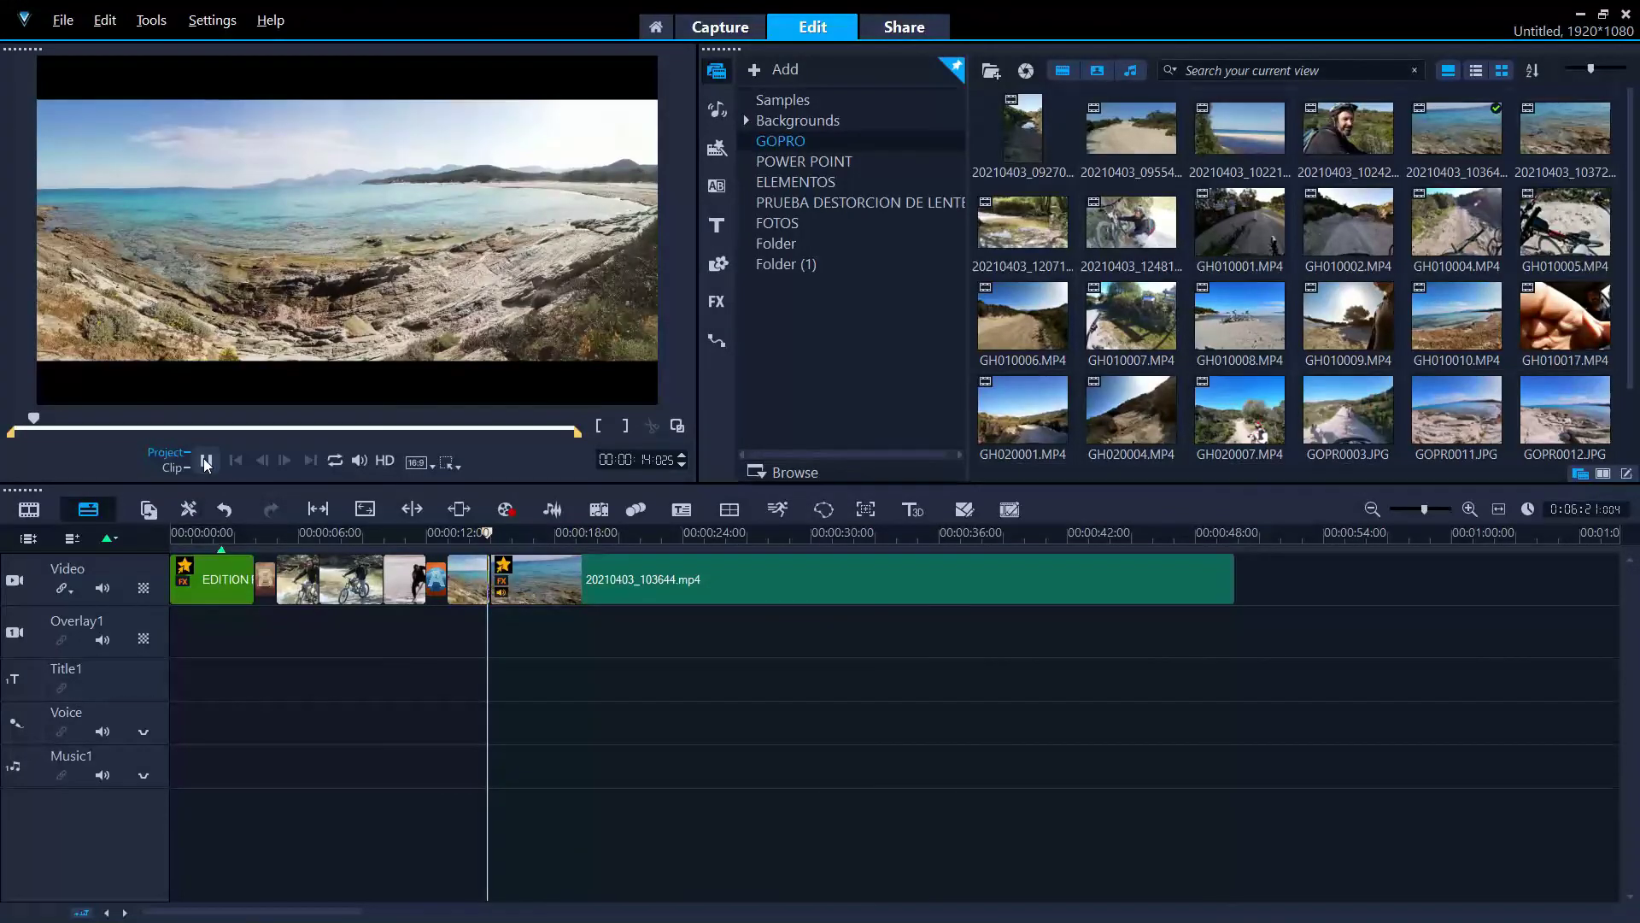
click(206, 460)
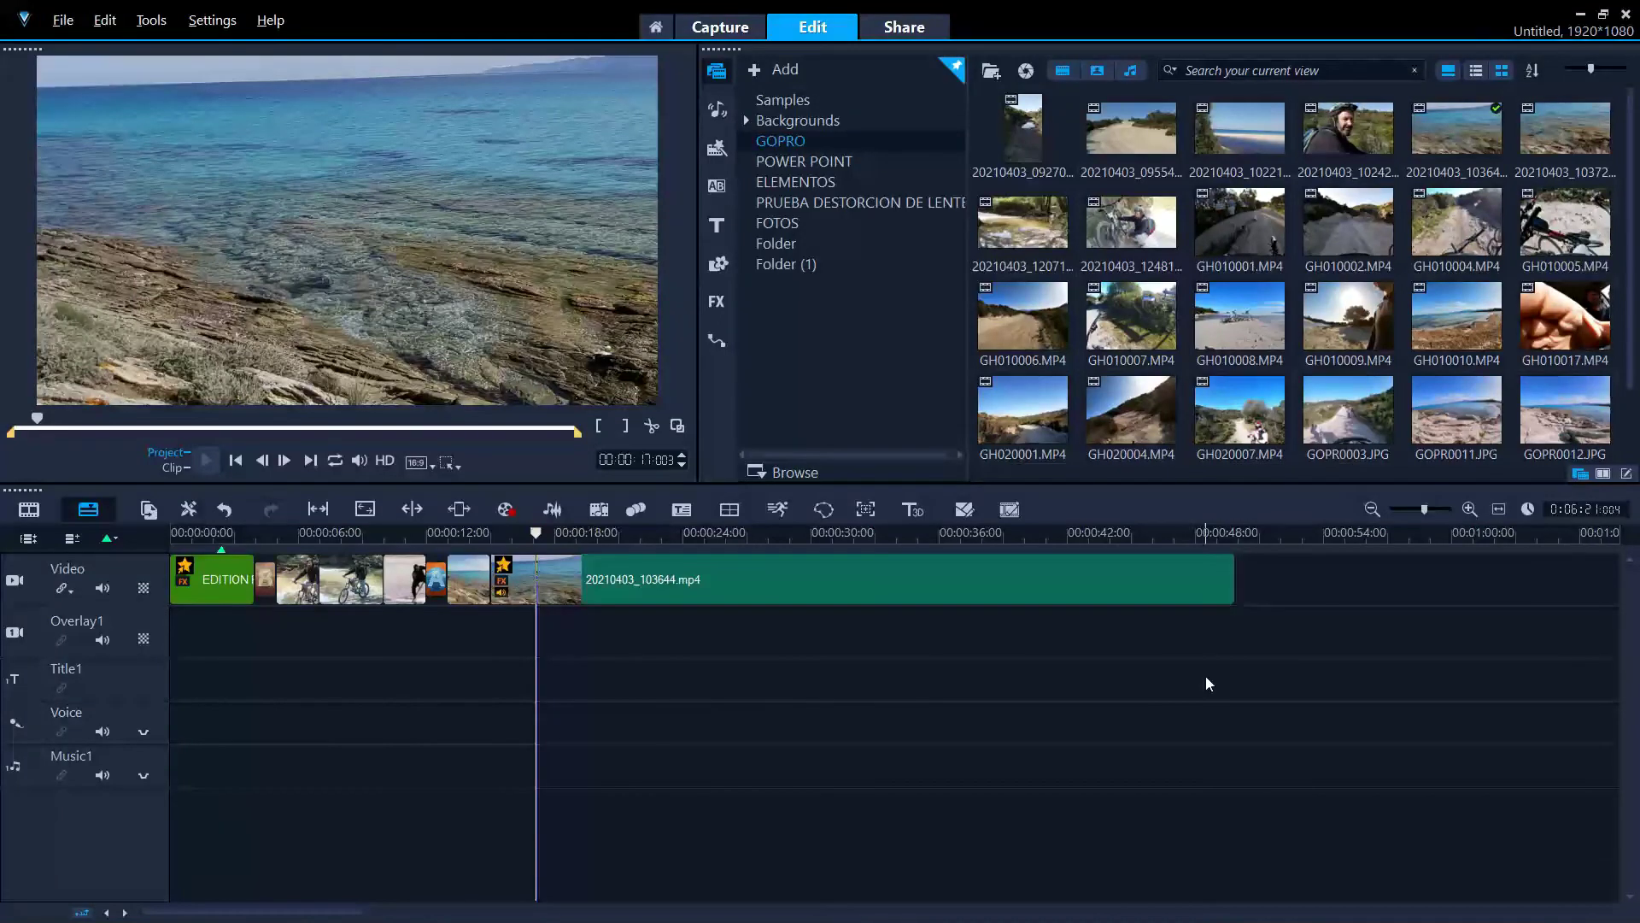
Apply Video Fade Out to the 20210403_103644.mp4 clip and play the project from about the 48-second mark
click(1193, 598)
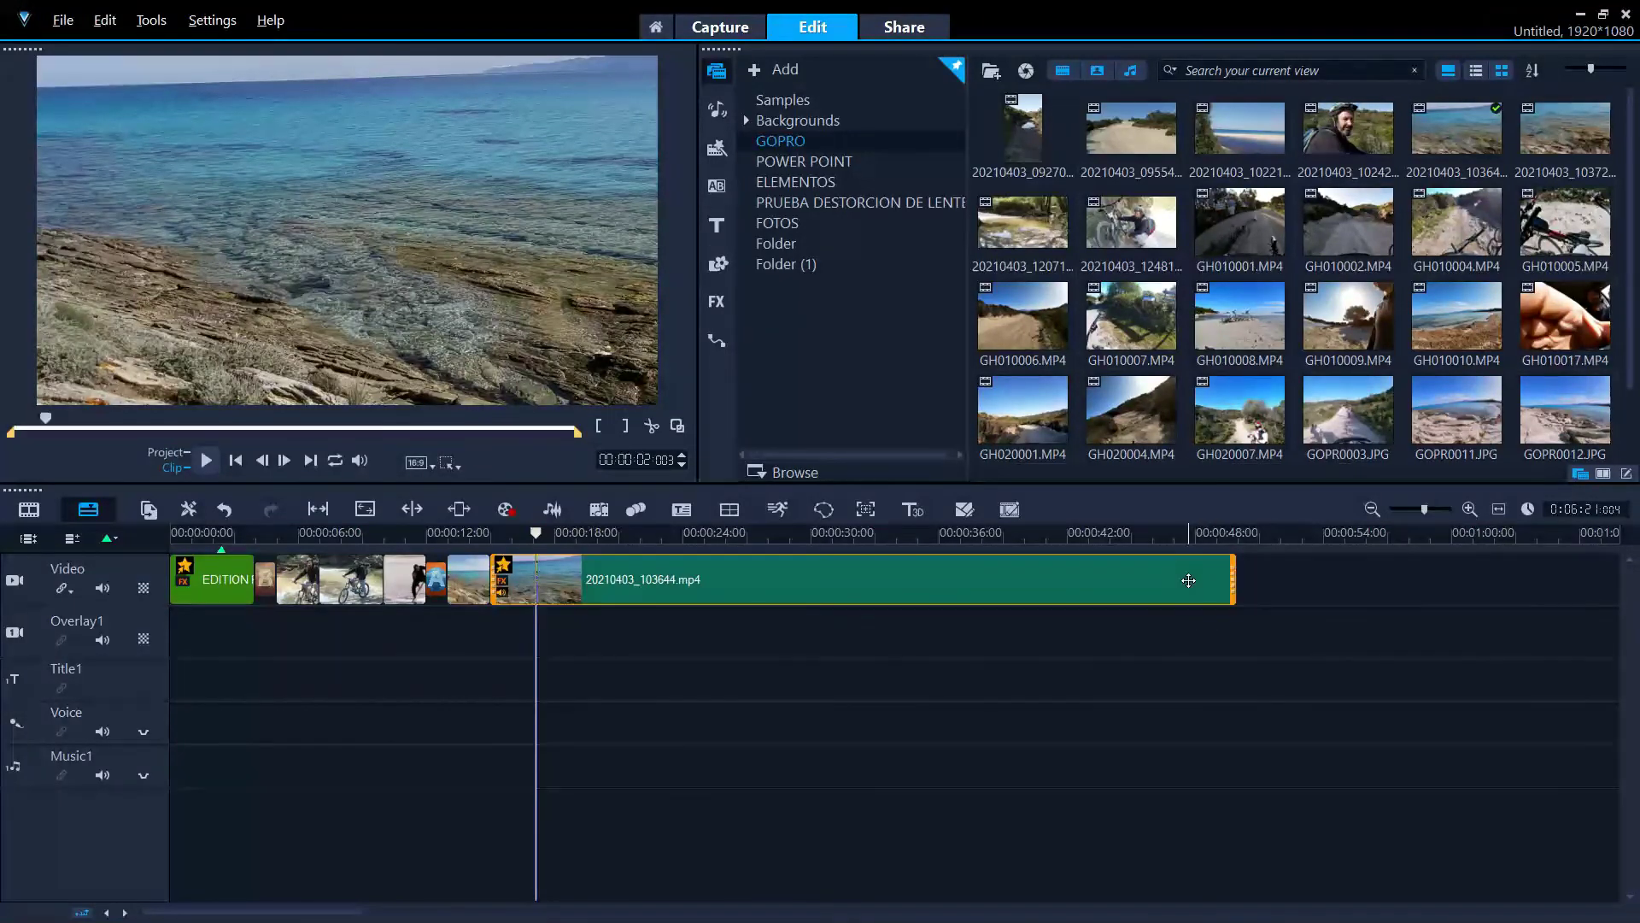
right_click(1187, 579)
click(1271, 249)
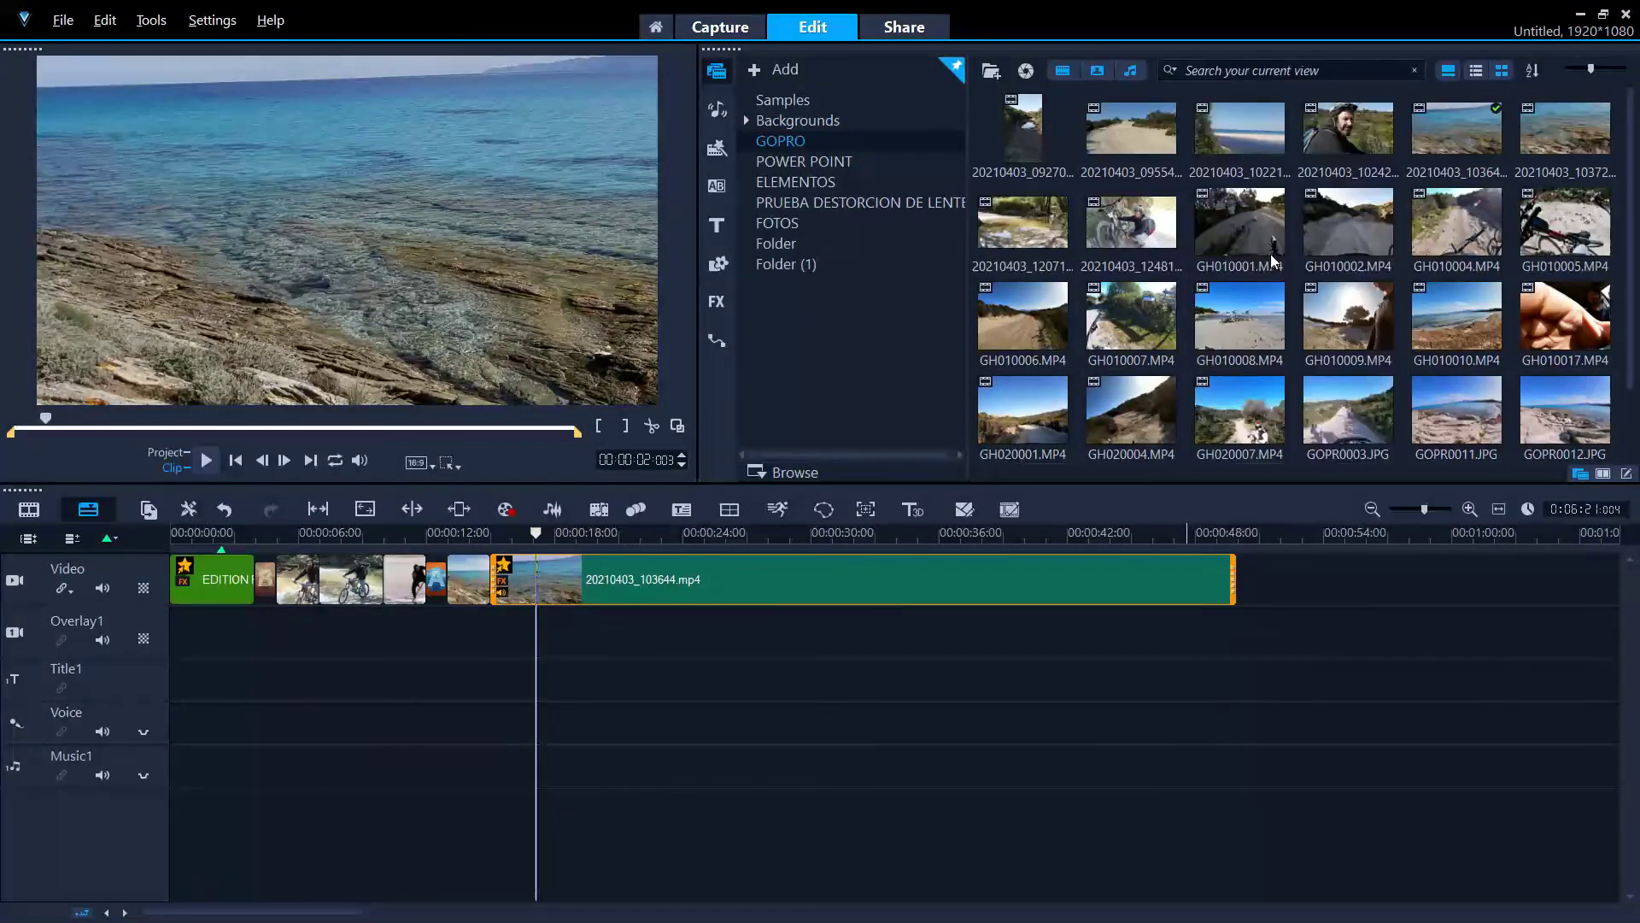
click(1208, 533)
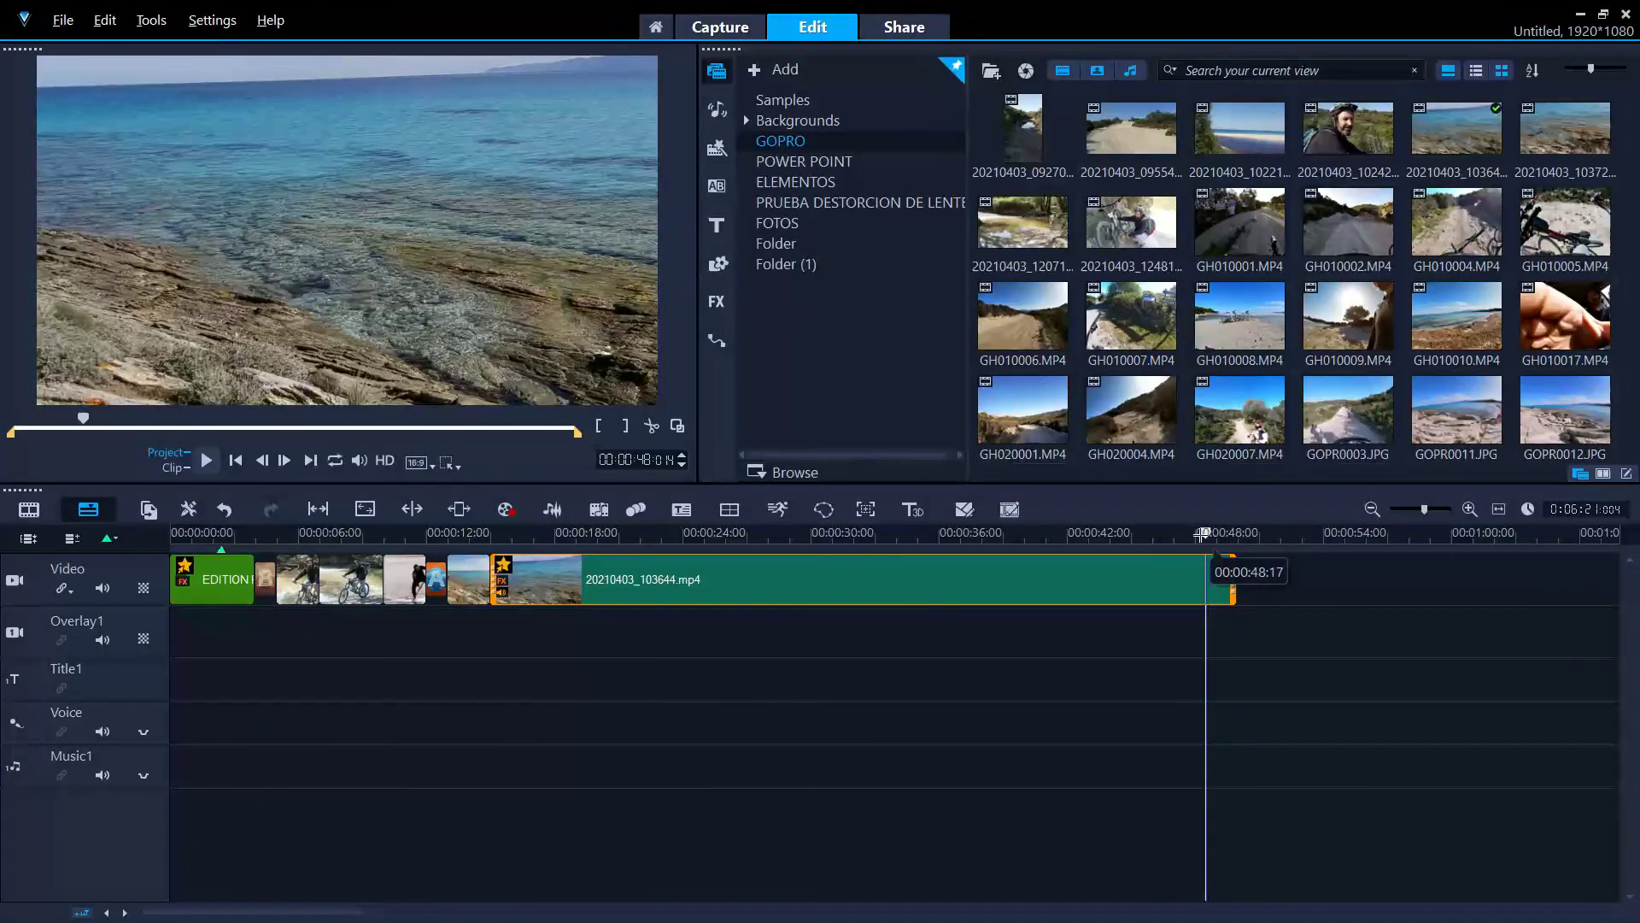
click(207, 460)
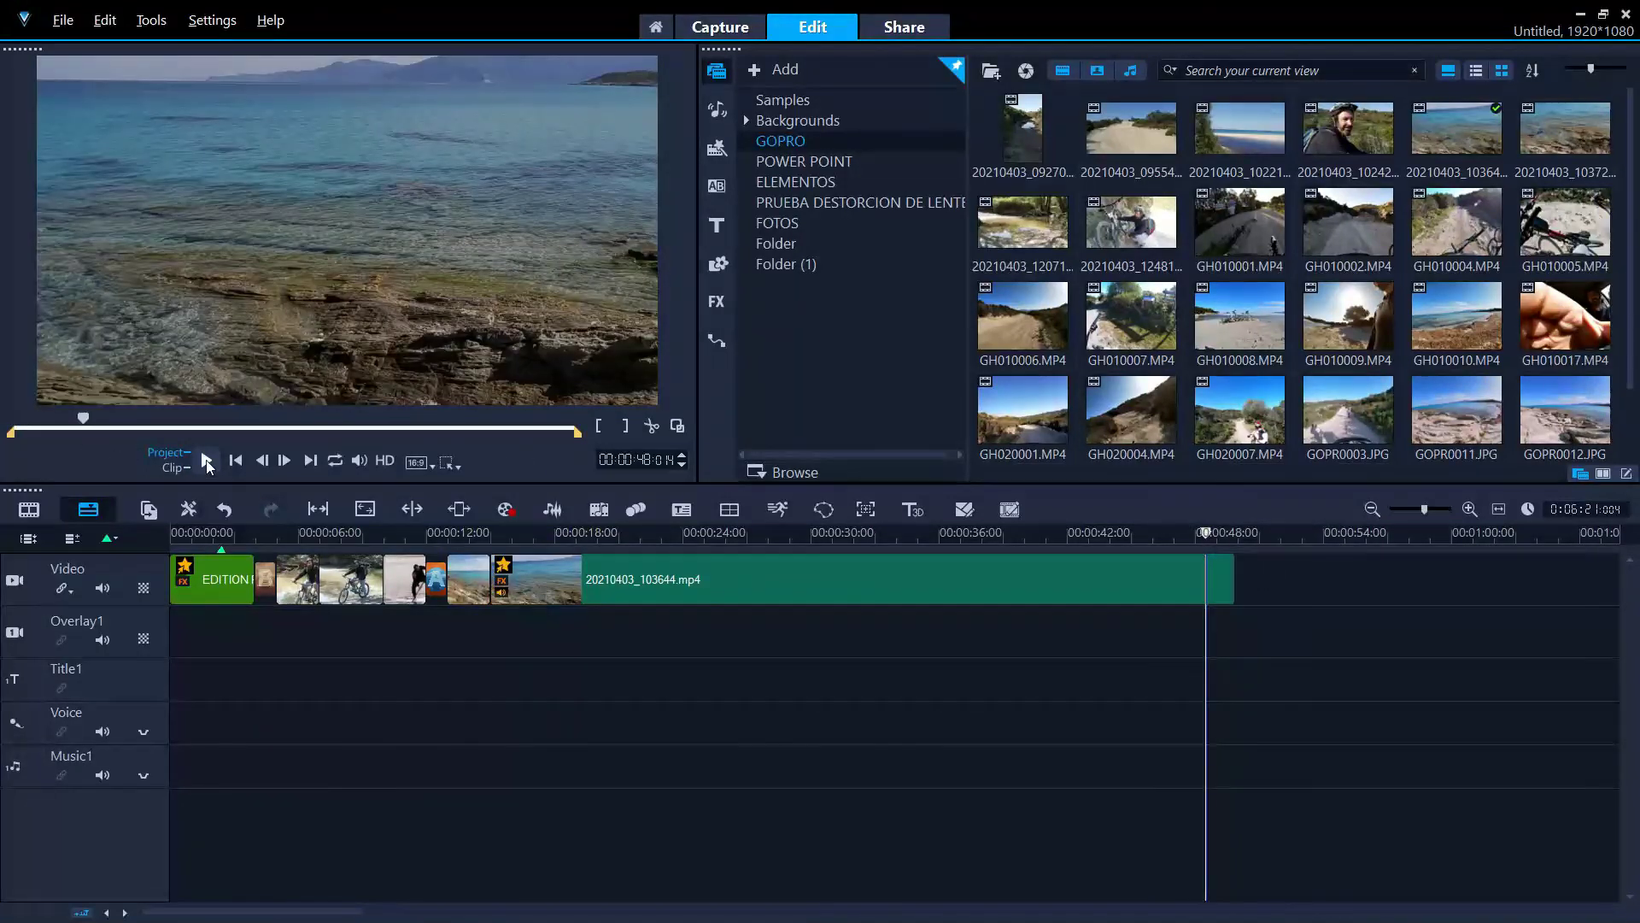